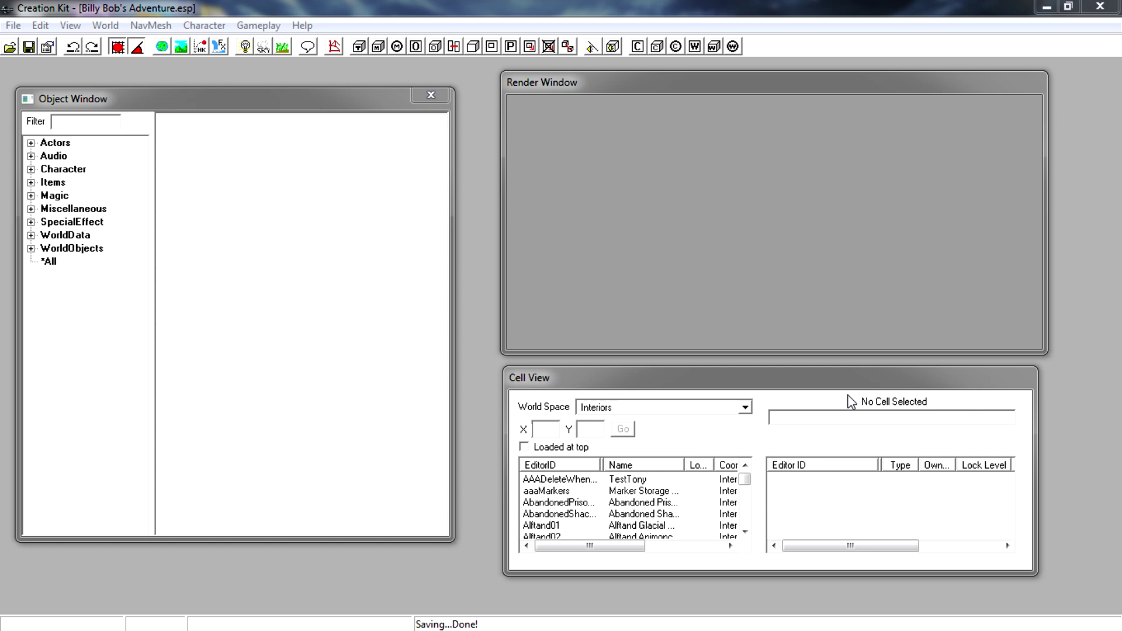
Step: Filter the Character > Quest list by 'mod' and open MODQuest for editing
click(31, 169)
click(74, 277)
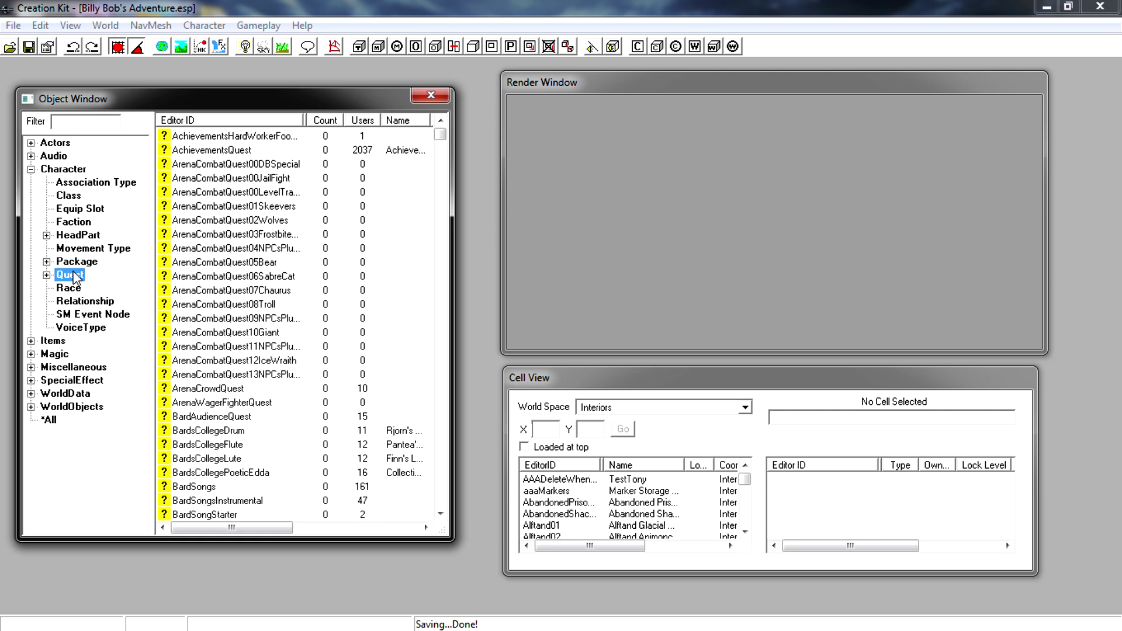
click(87, 121)
text(mod)
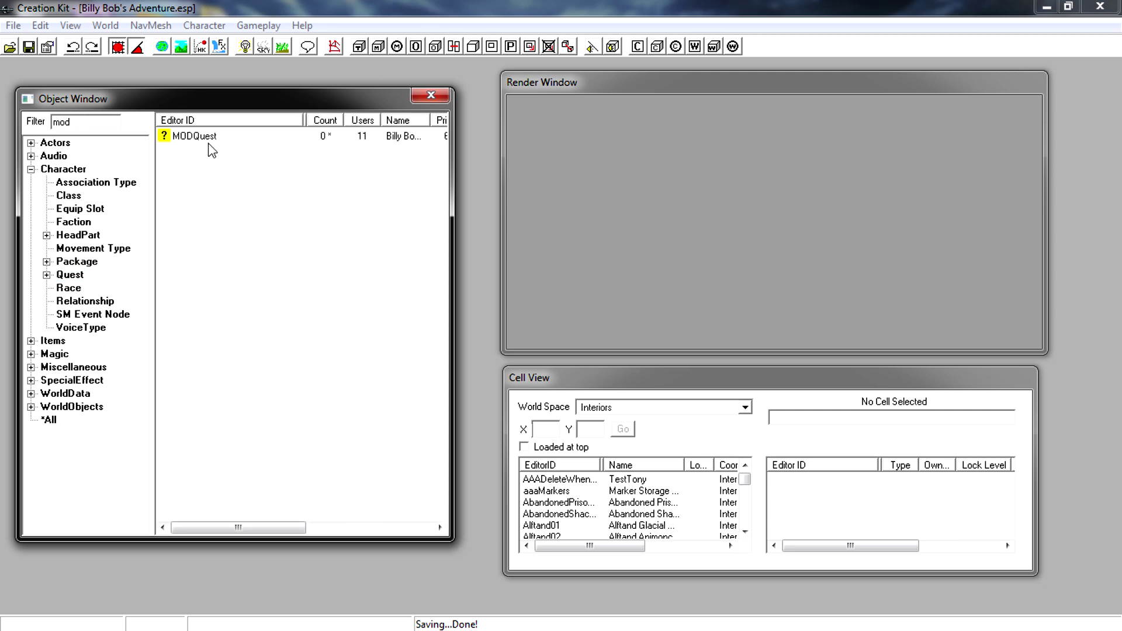
double_click(210, 138)
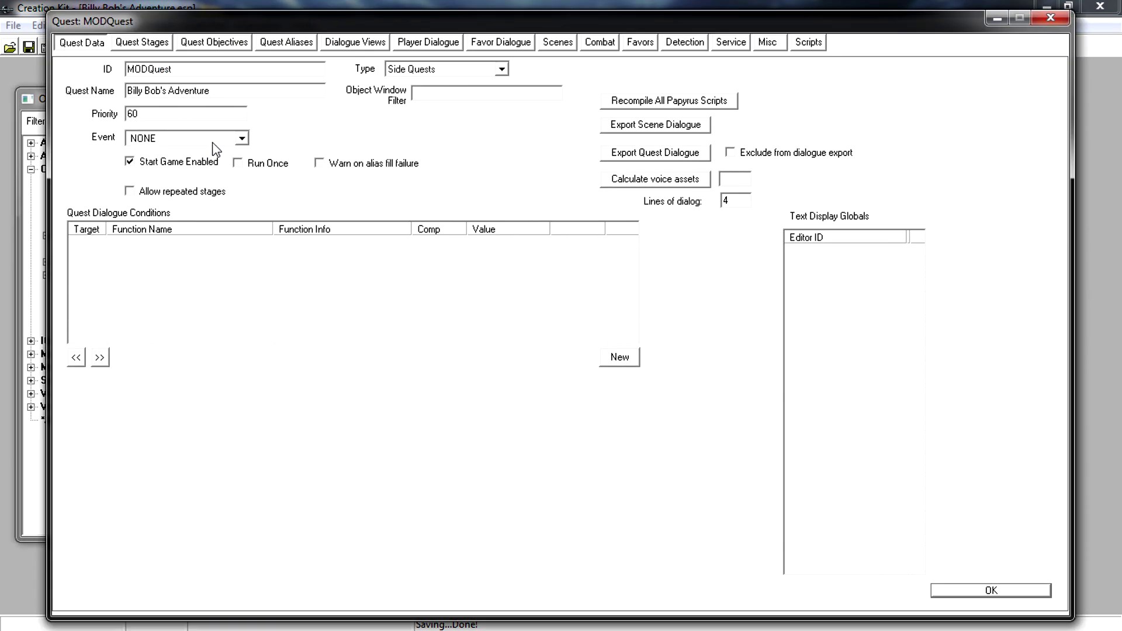
Step: Create a new reference alias on the Quest Aliases tab named Billy
click(280, 49)
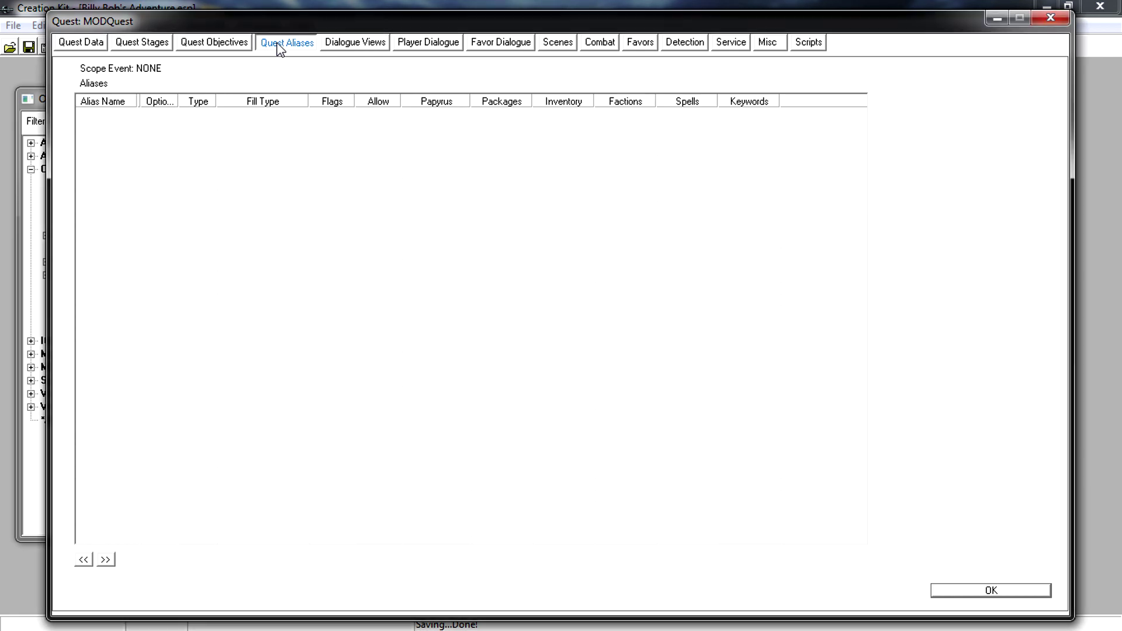
right_click(134, 137)
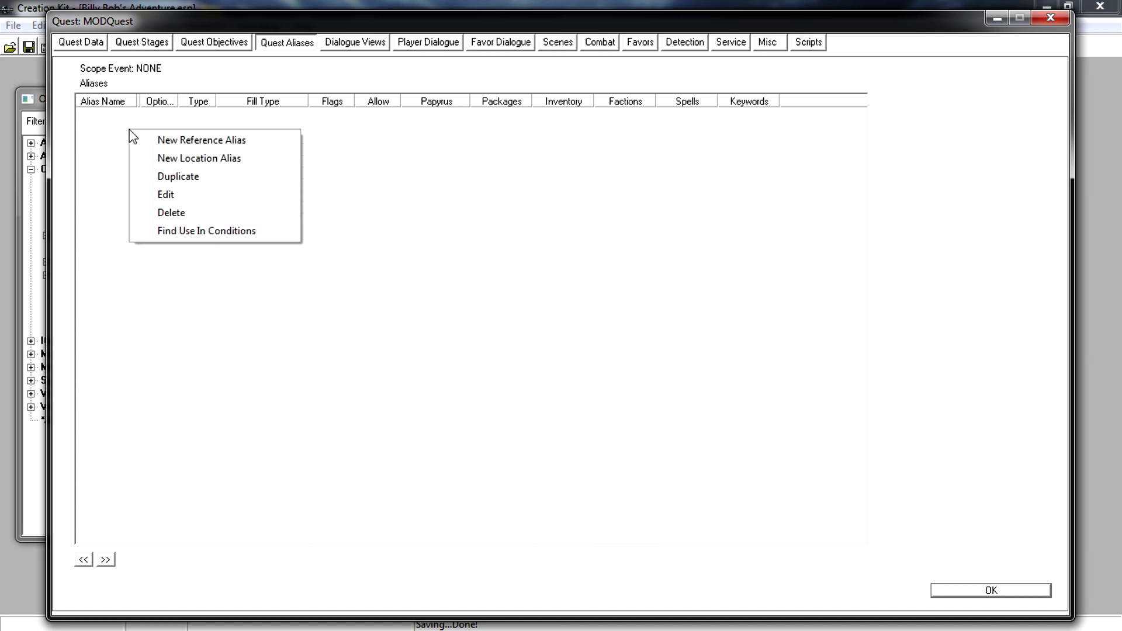
click(191, 142)
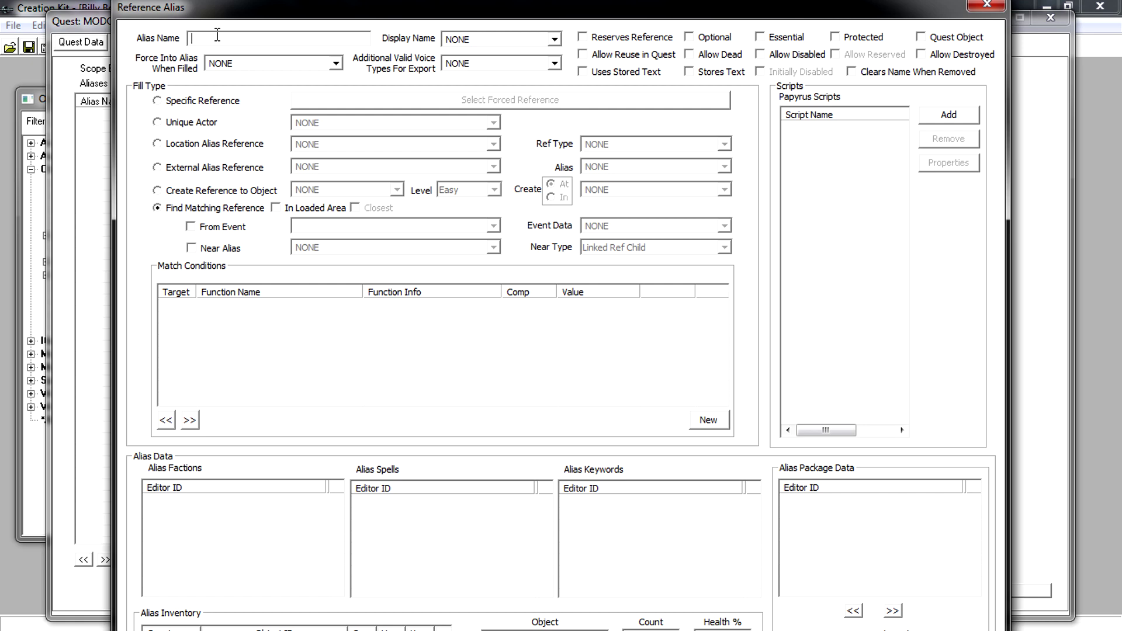
text(Billy)
Step: Fill the Billy alias with the unique actor MODBilly and confirm it
click(156, 123)
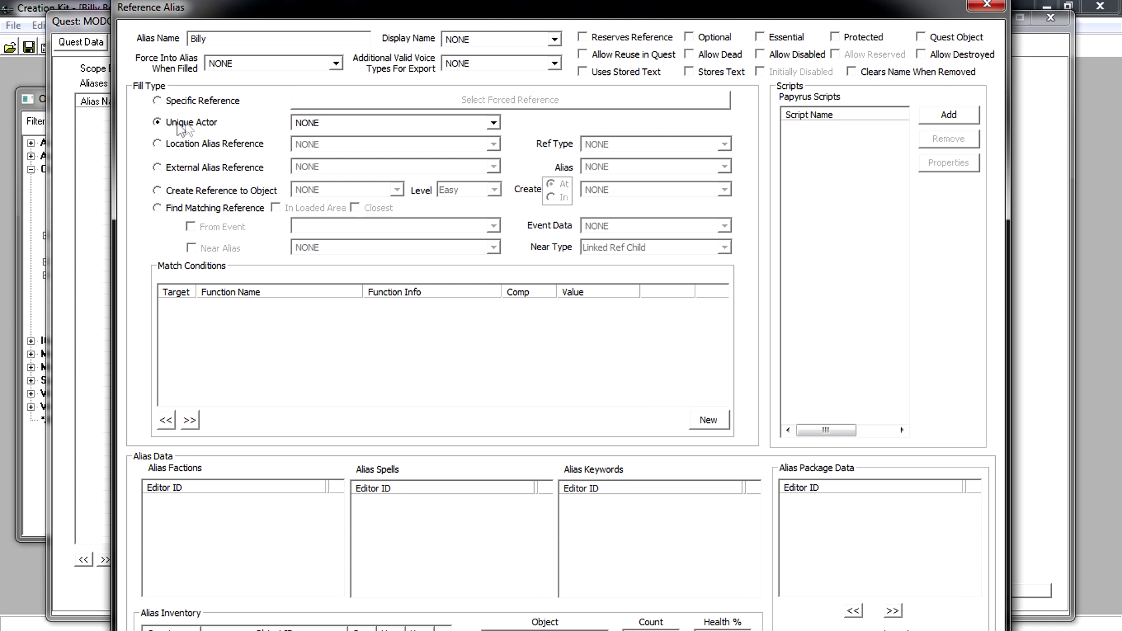
click(451, 124)
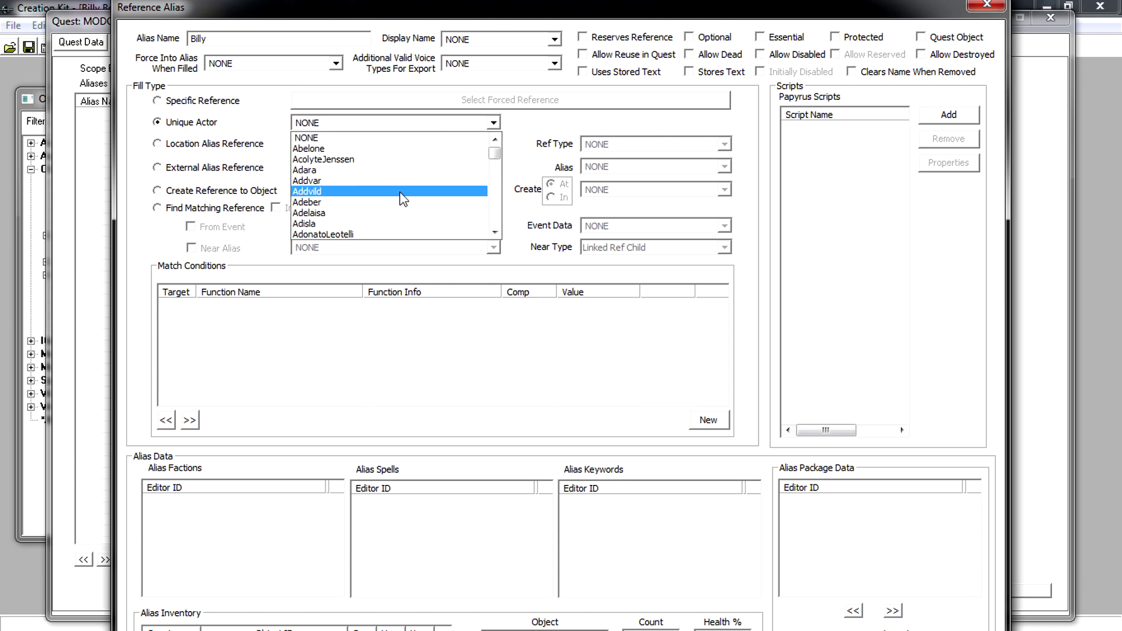
text(mod)
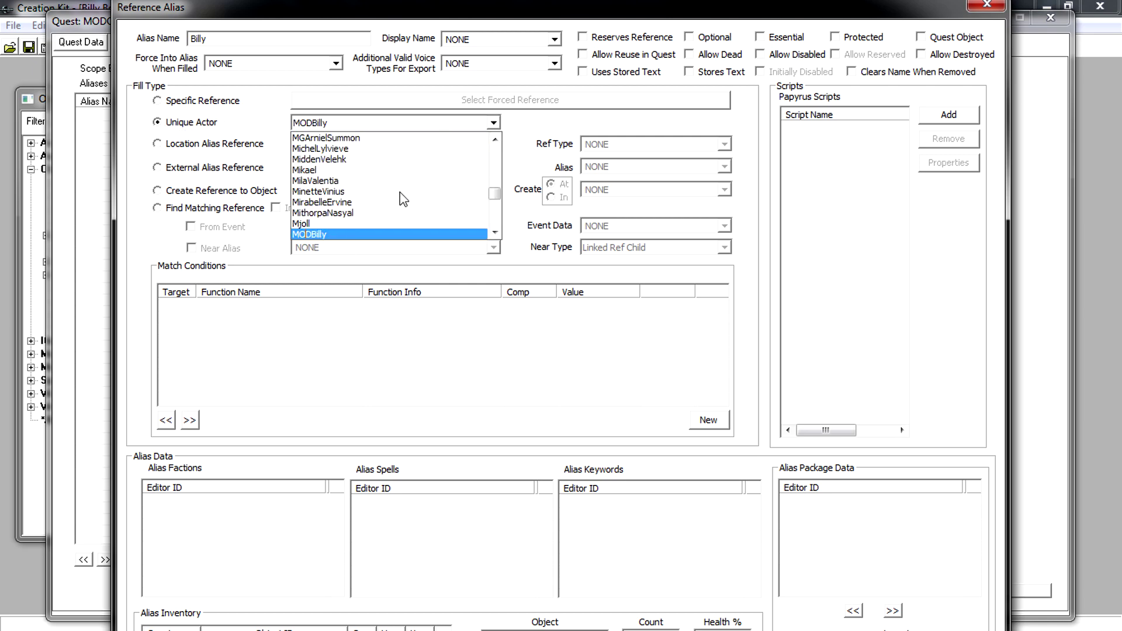
click(341, 234)
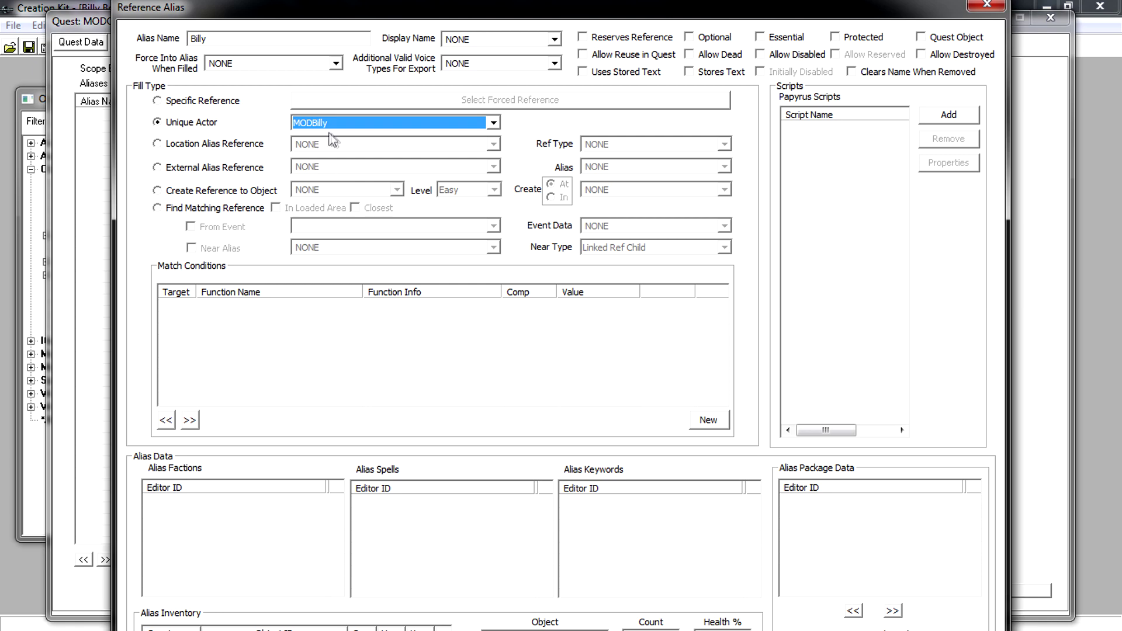
click(289, 32)
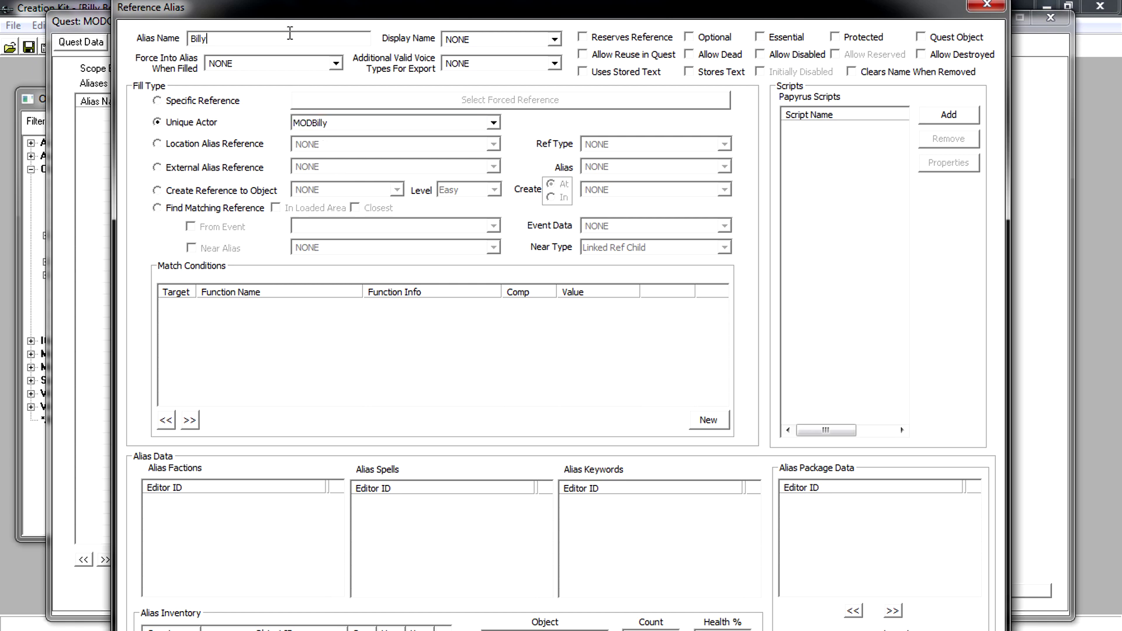
key(Return)
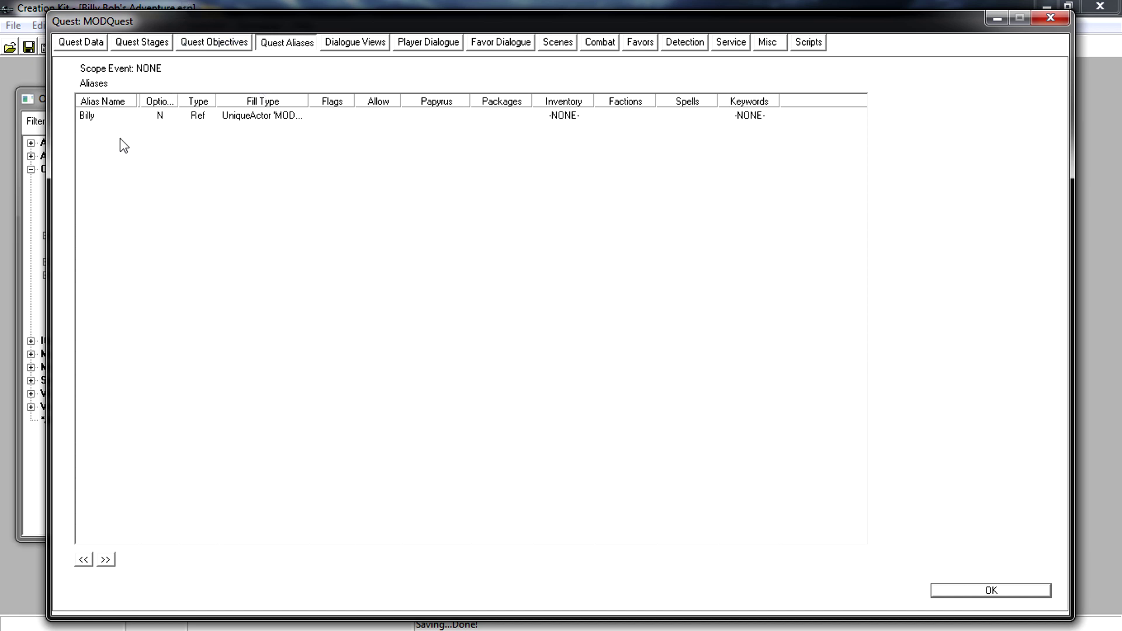
Step: Create a reference alias named Enemy using the Specific Reference fill type
right_click(145, 148)
click(182, 152)
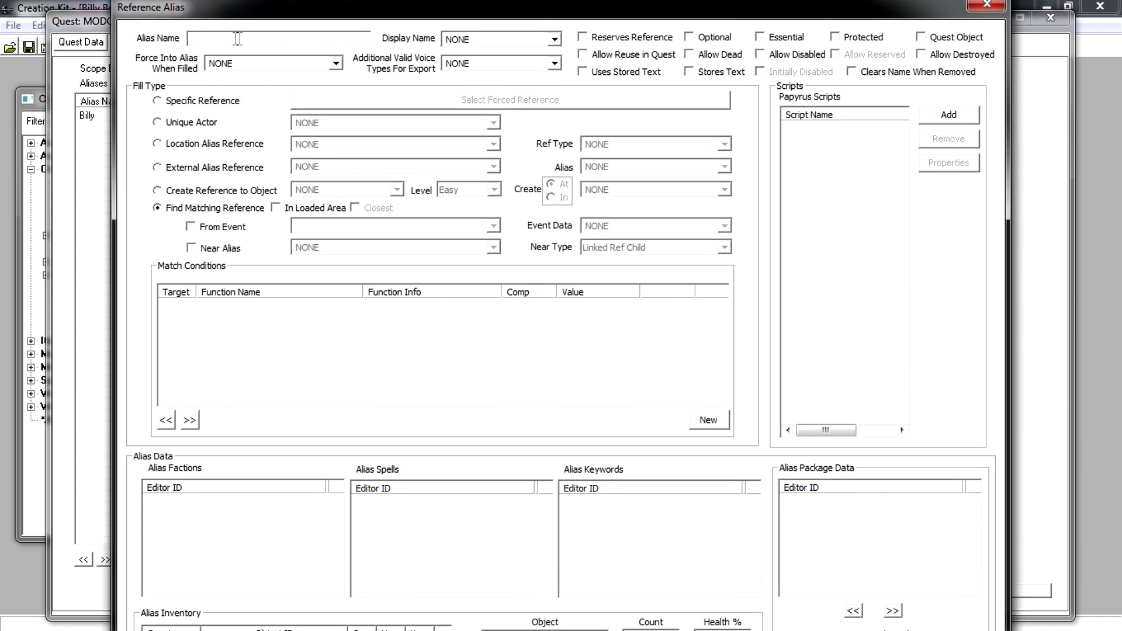
text(Enemy)
click(170, 102)
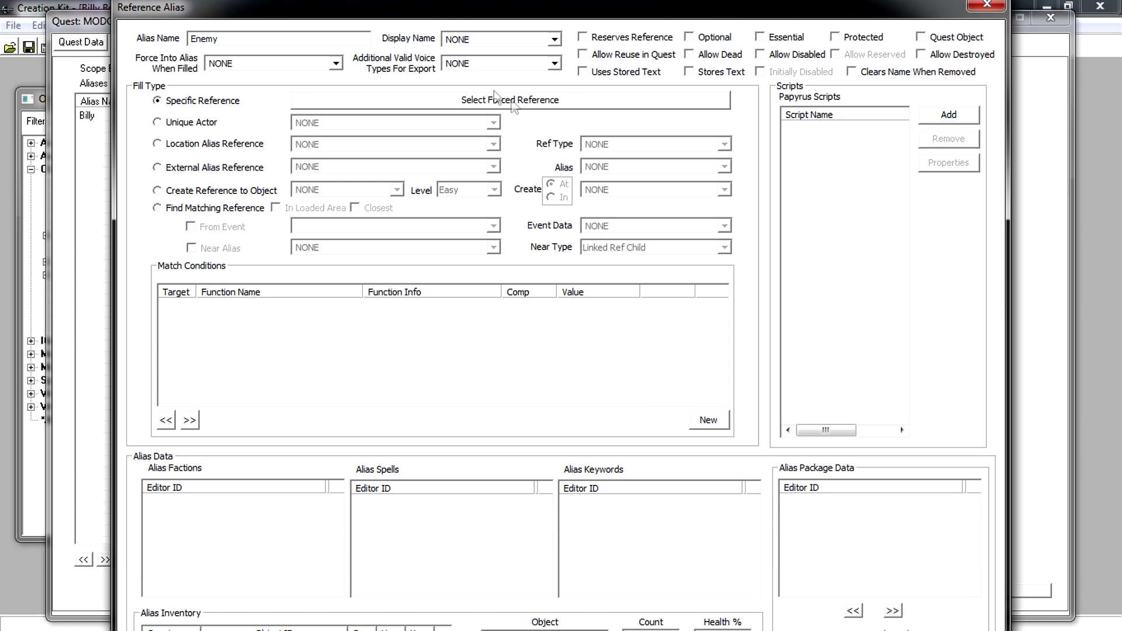
click(561, 104)
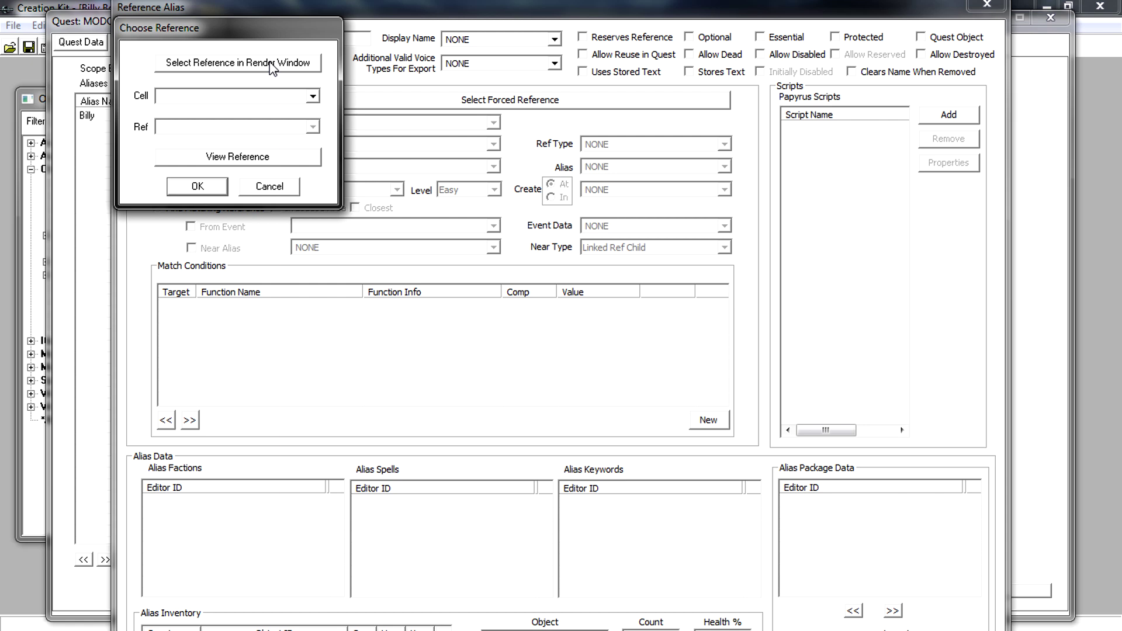
Step: Set the forced reference's cell to WhiterunBreezehome
click(294, 100)
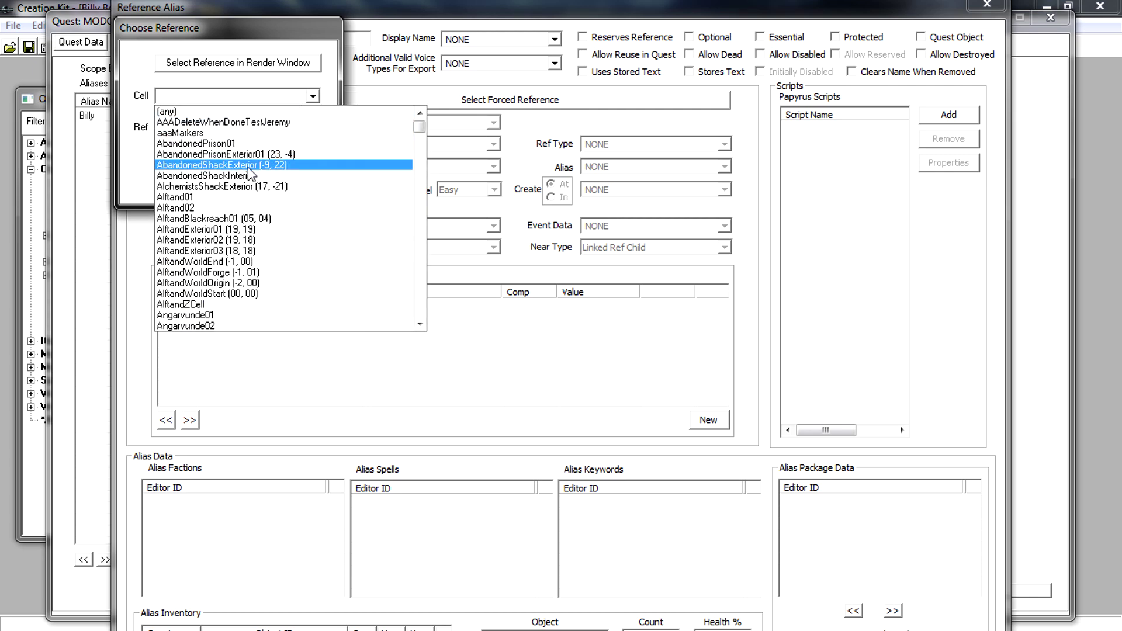
text(white)
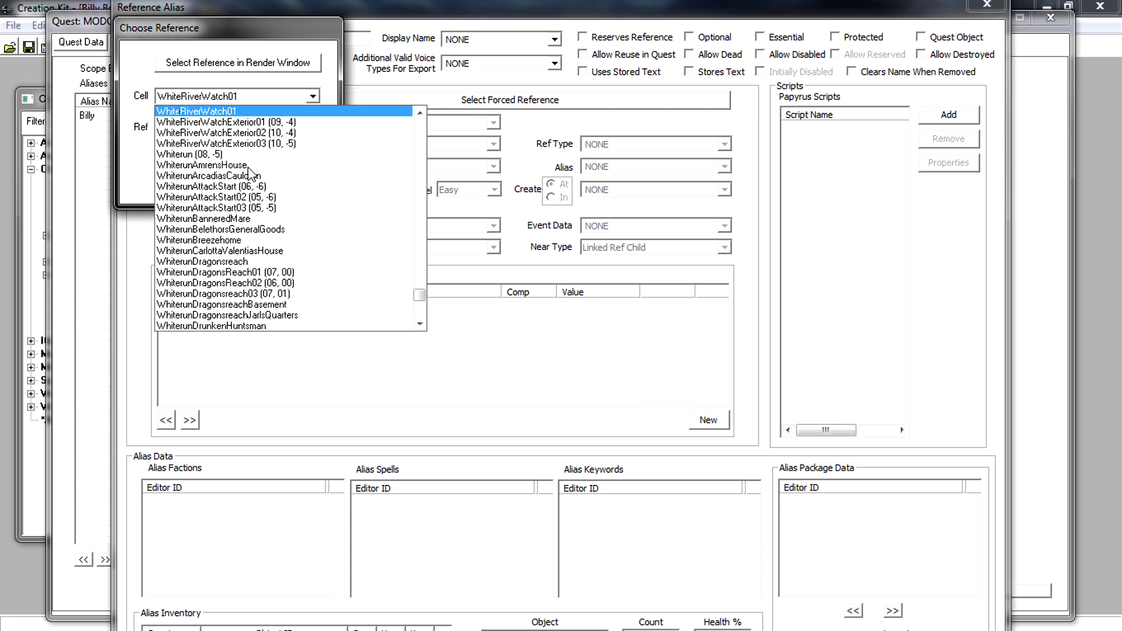
scroll(250, 173, down, 3)
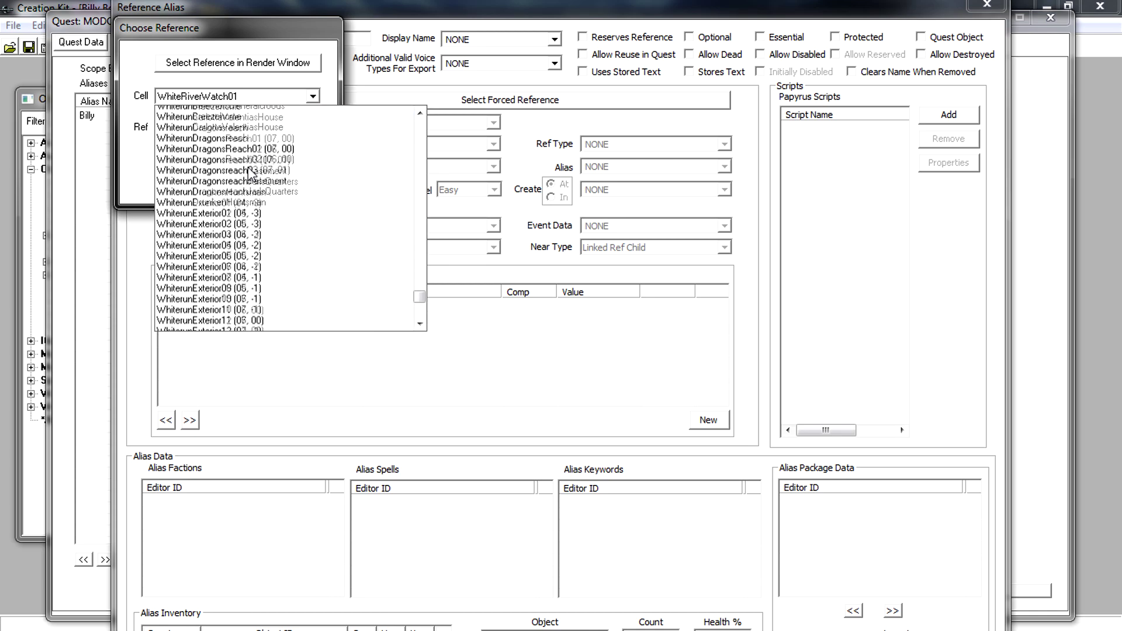
click(219, 144)
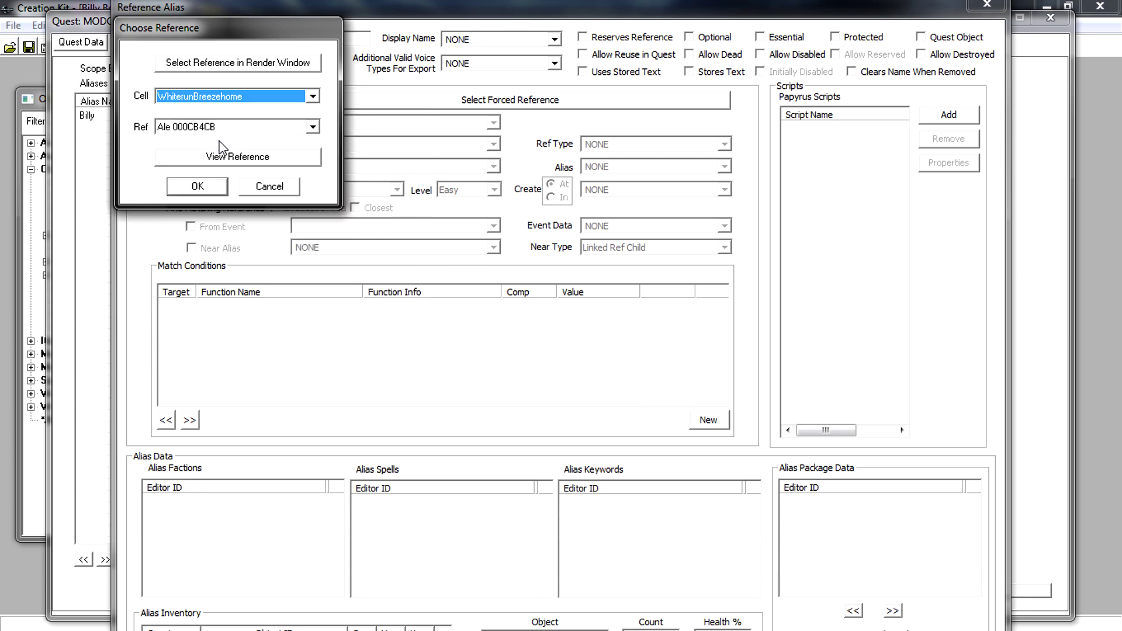
Step: Choose the MODEnemy 01000D66 reference and close the Enemy alias
click(181, 132)
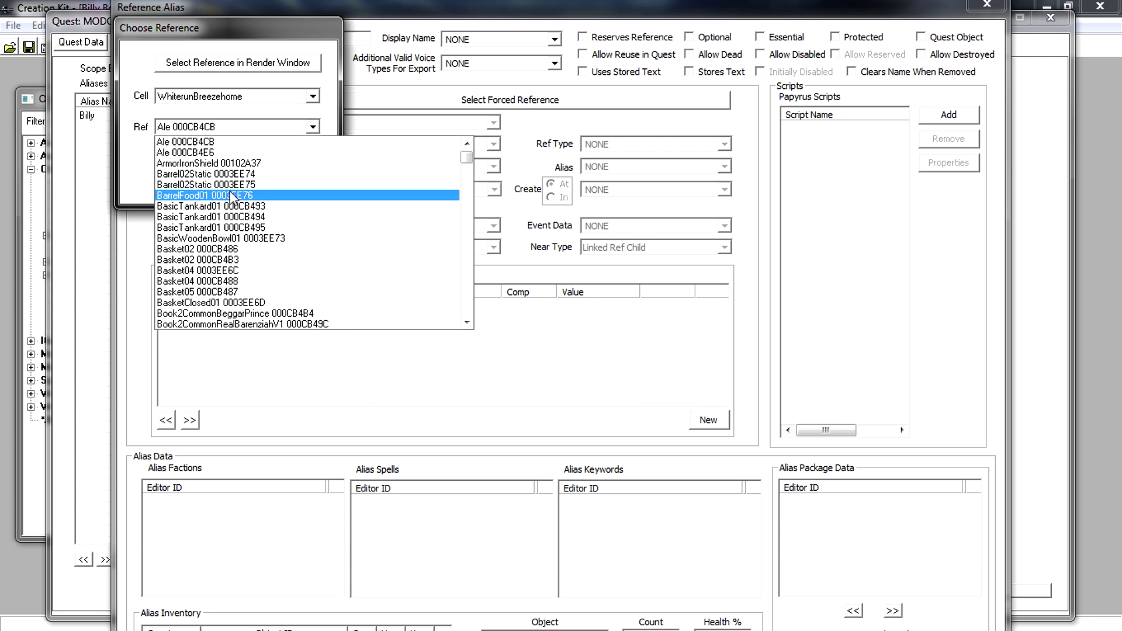
text(mod)
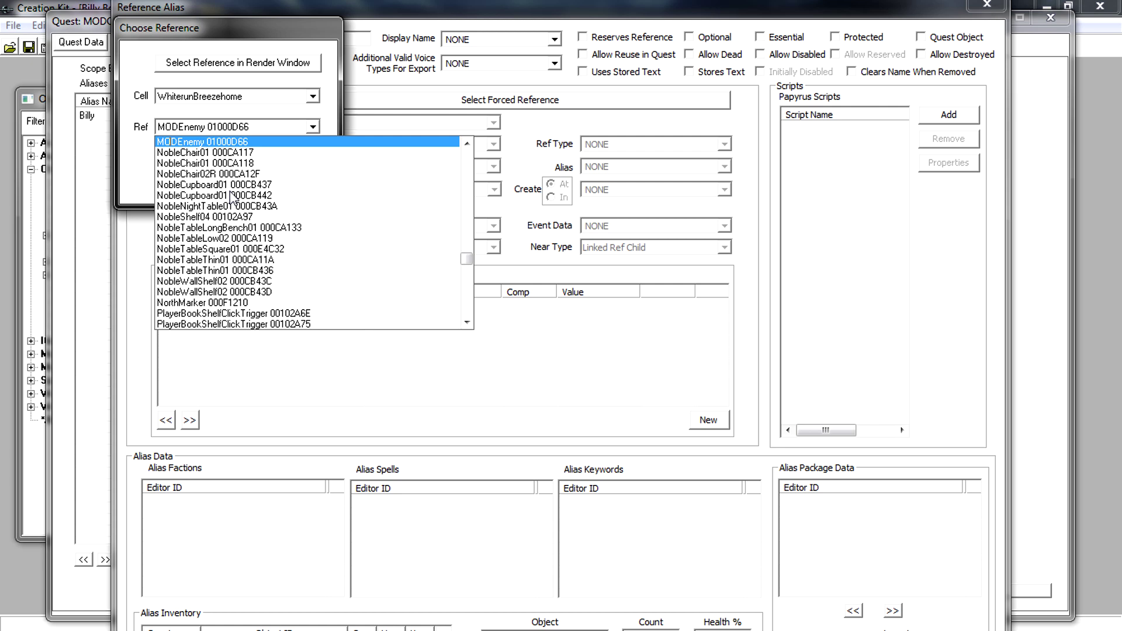
click(212, 143)
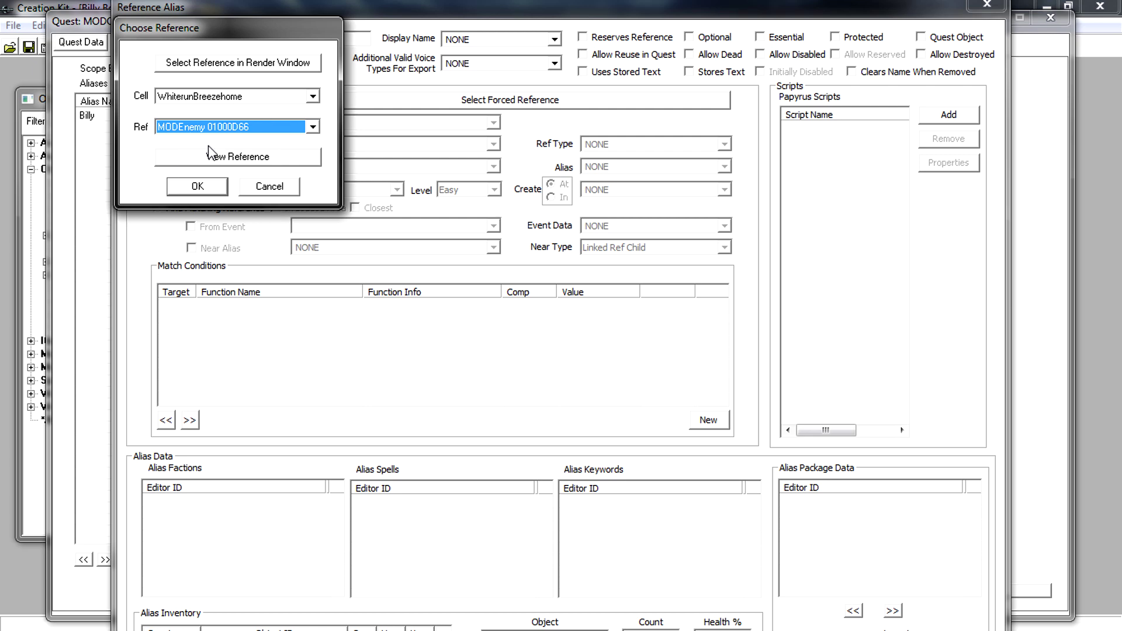
click(198, 186)
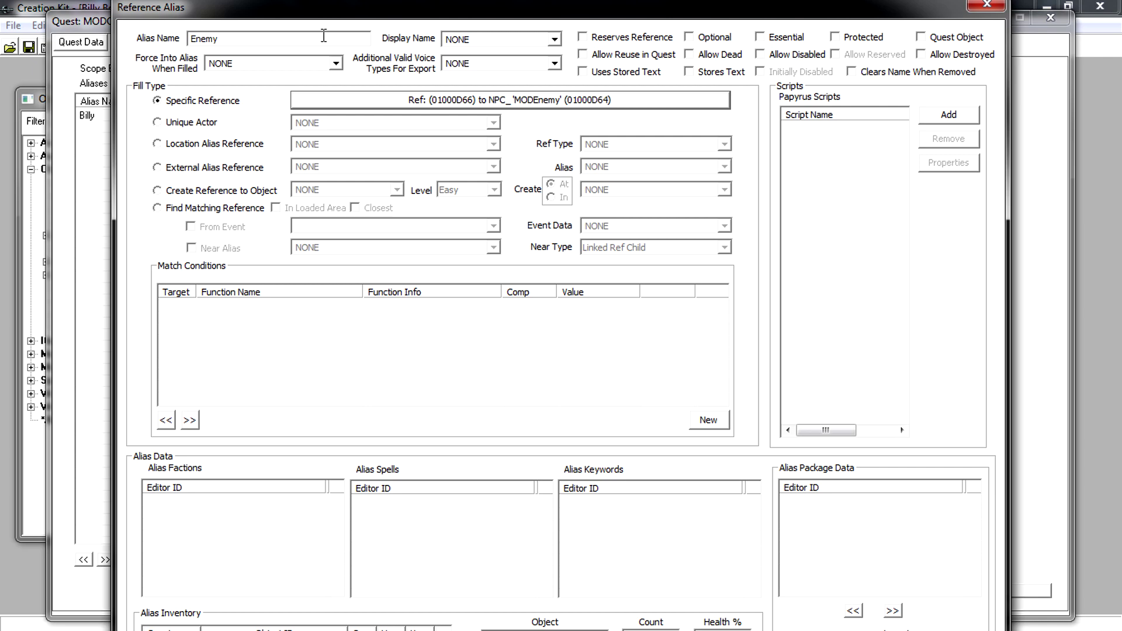
key(Return)
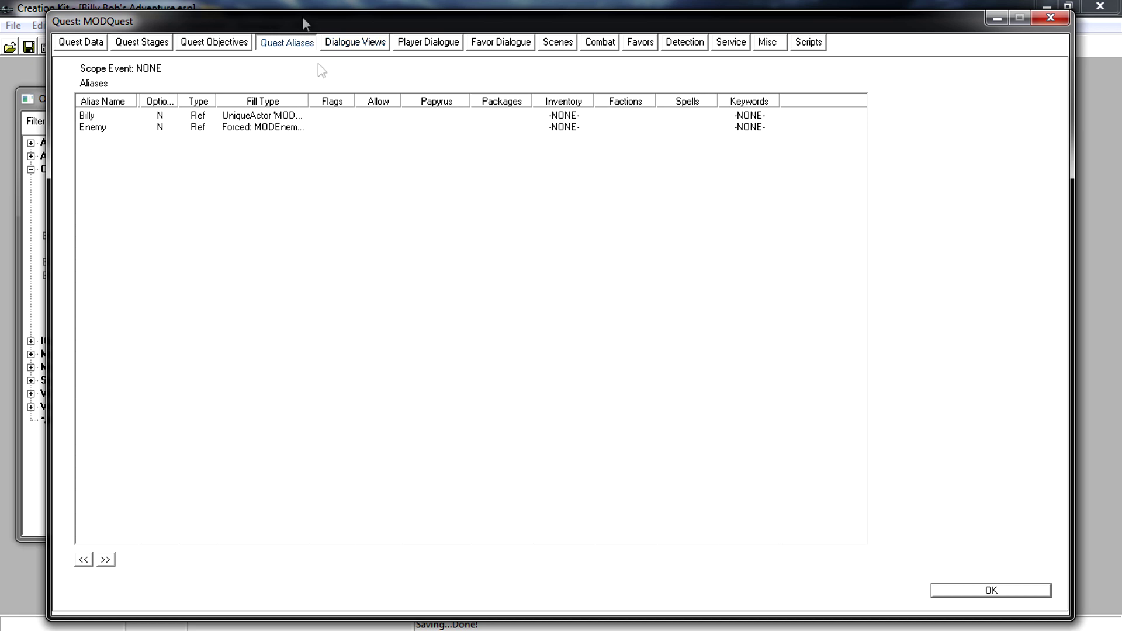
right_click(114, 166)
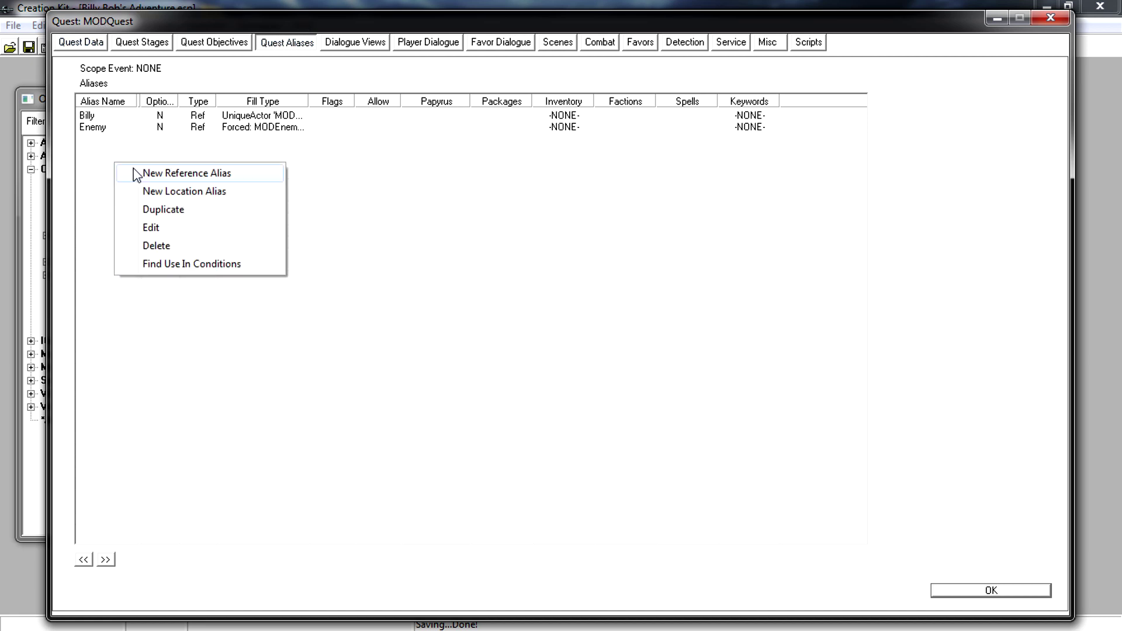
Step: Create a third reference alias that creates a MODLegend object
click(130, 173)
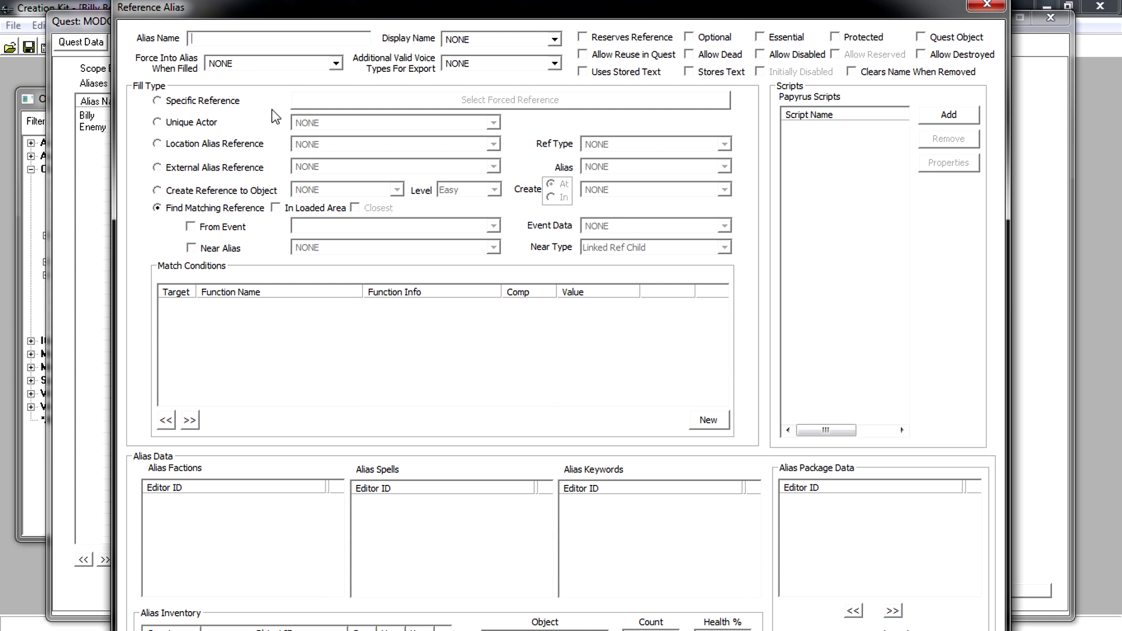
click(180, 193)
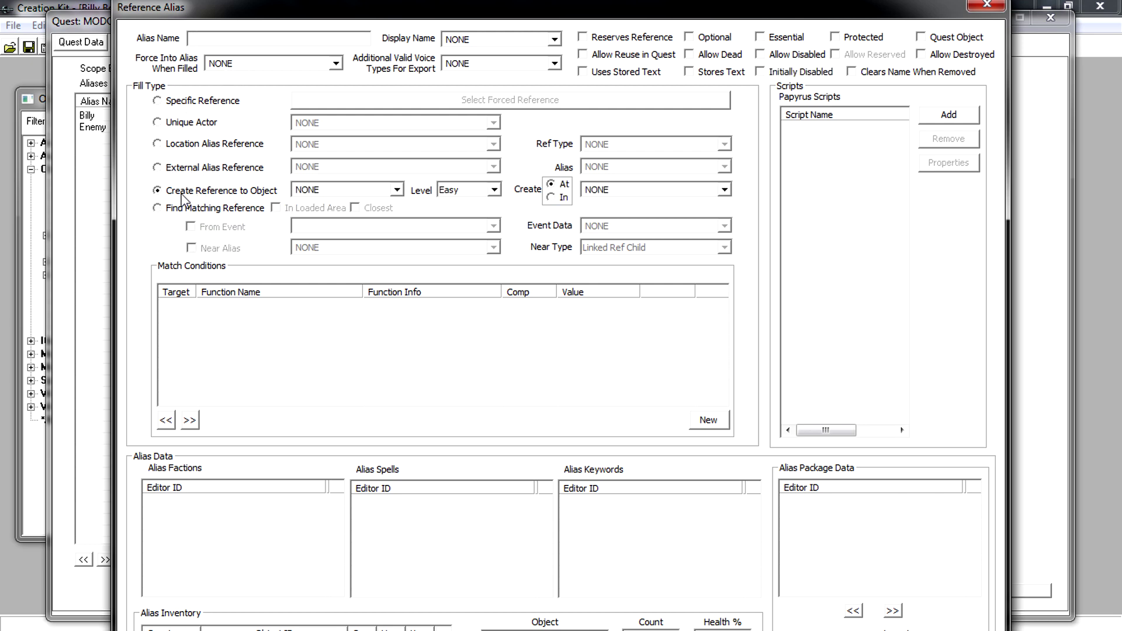
click(320, 191)
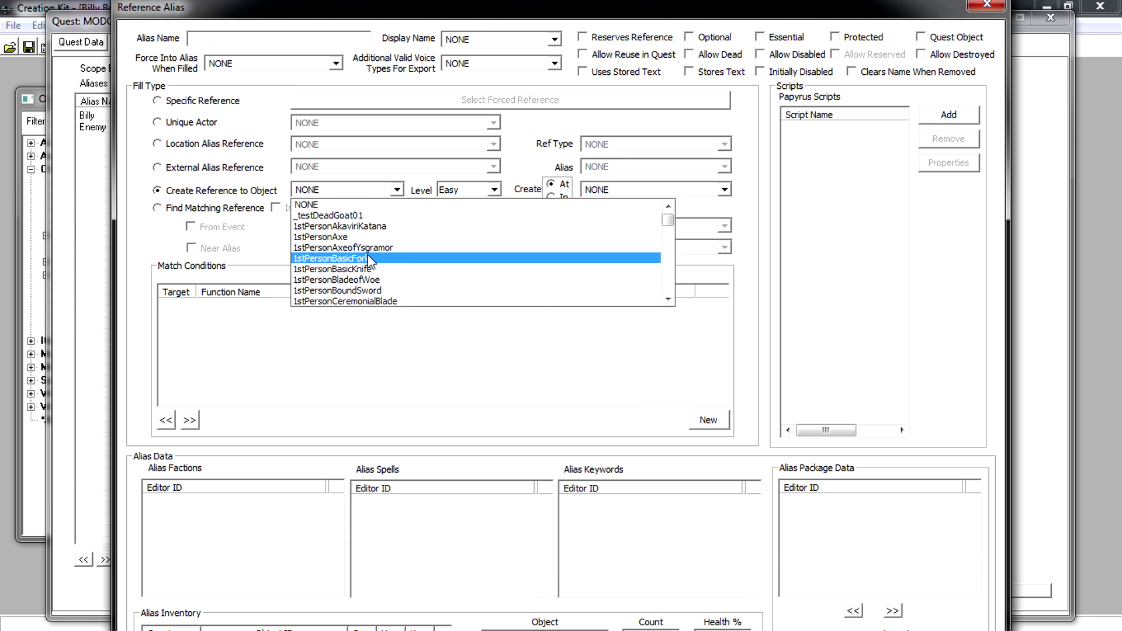
text(MODBilly)
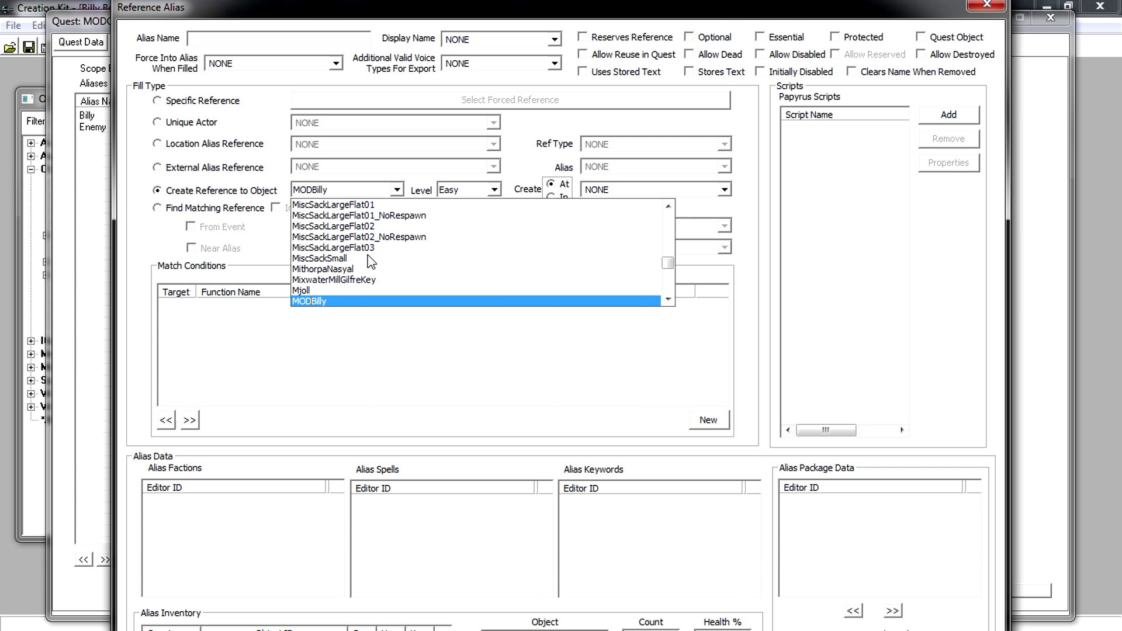
scroll(350, 260, down, 1)
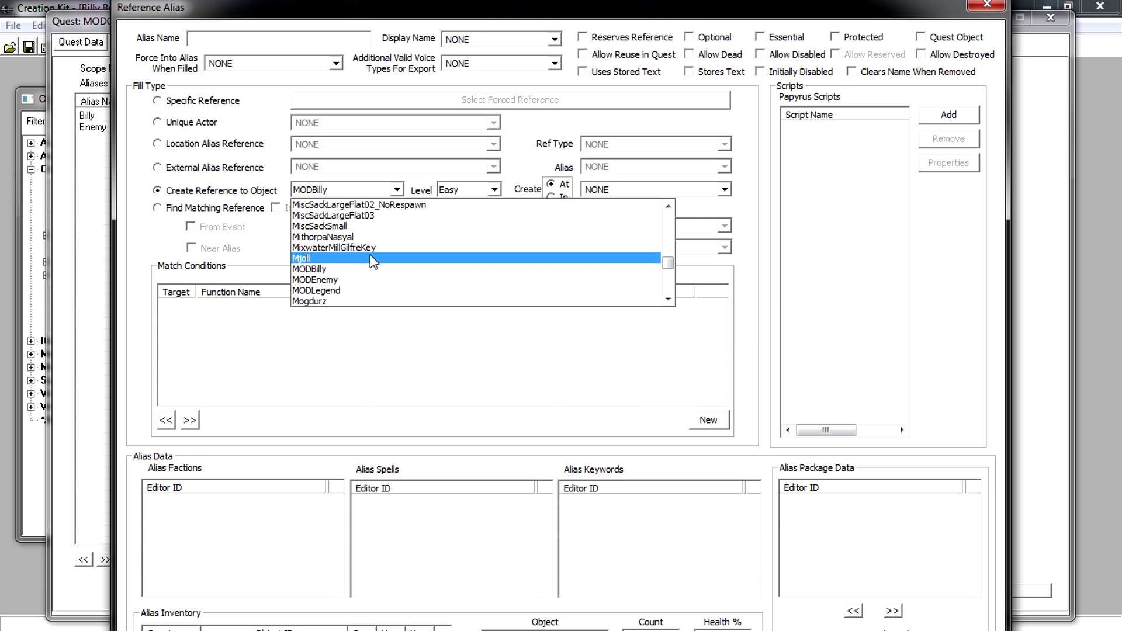
click(341, 291)
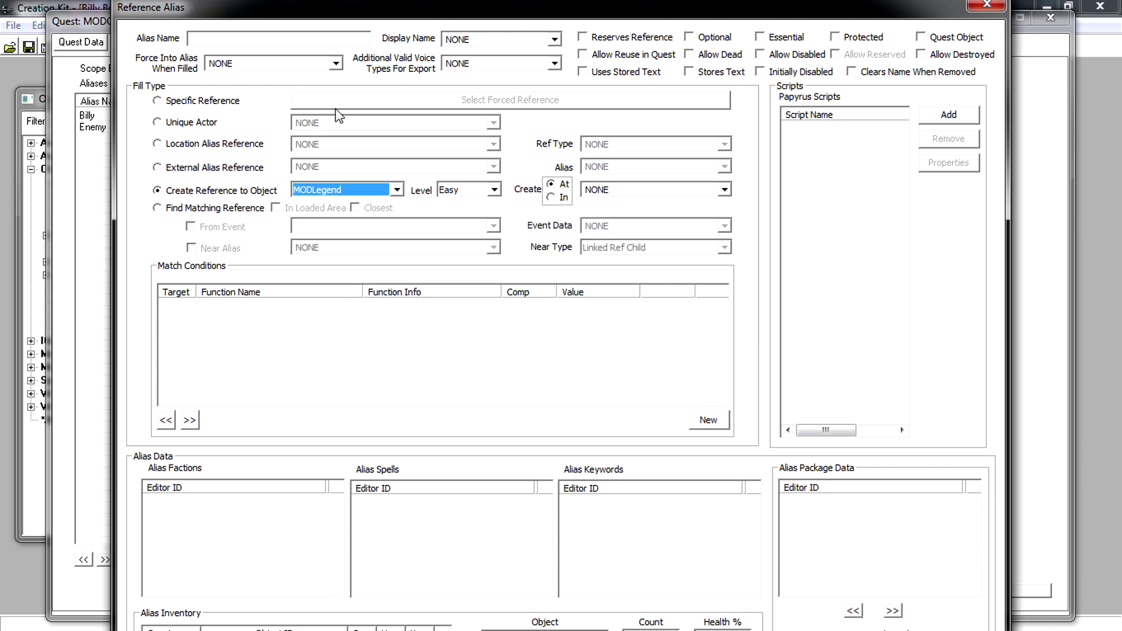
Step: Keep the created object's level at Easy and place it in the Enemy alias
click(487, 193)
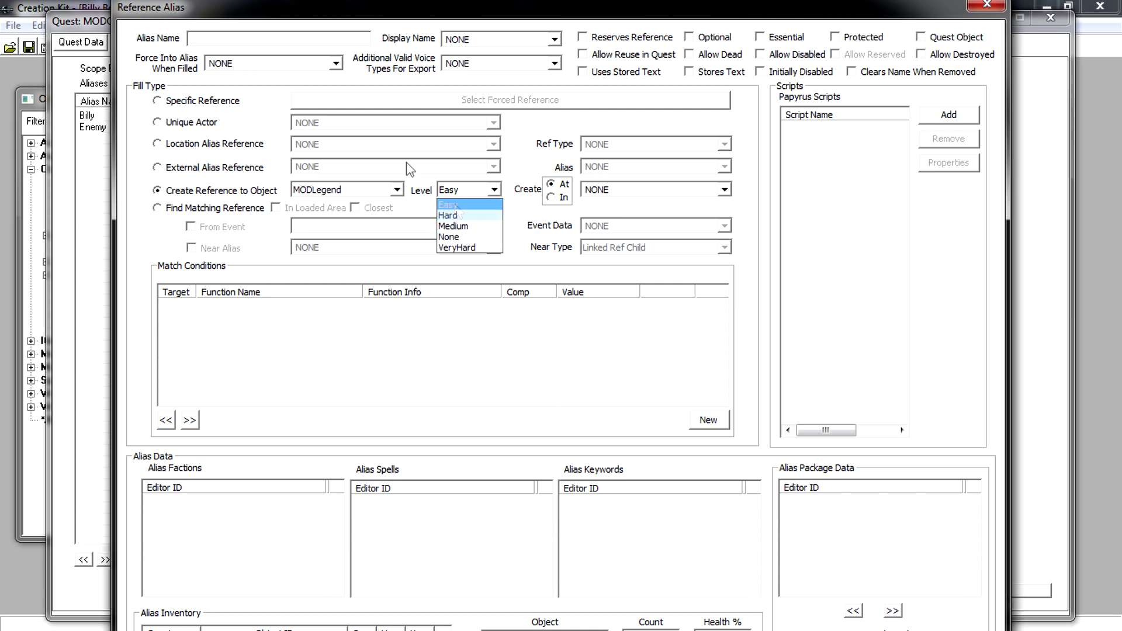
click(486, 197)
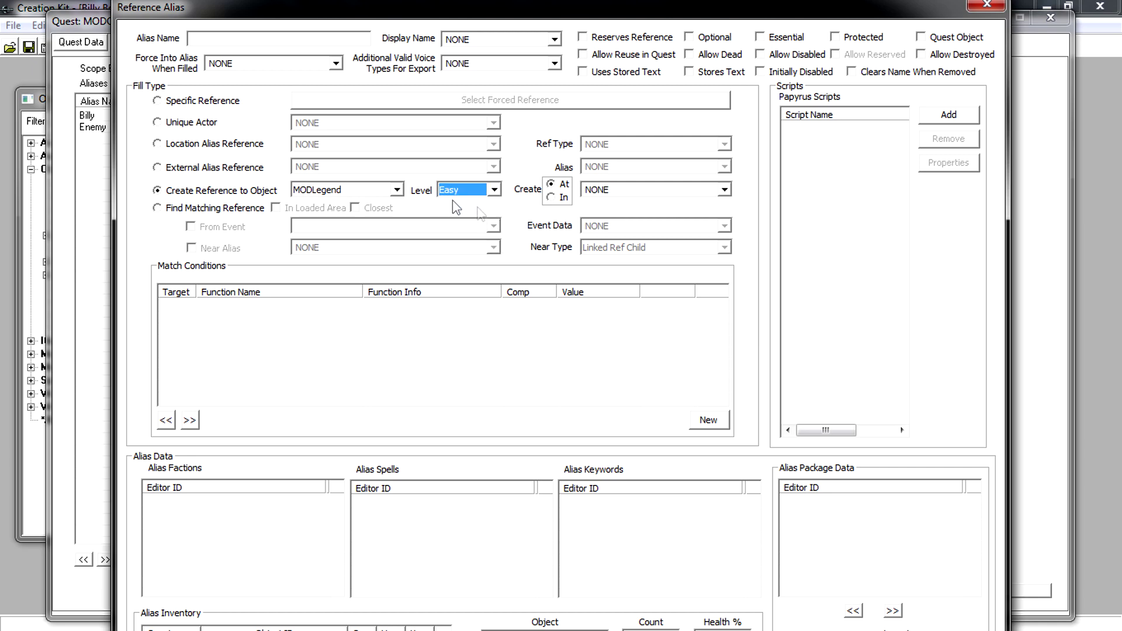
click(562, 200)
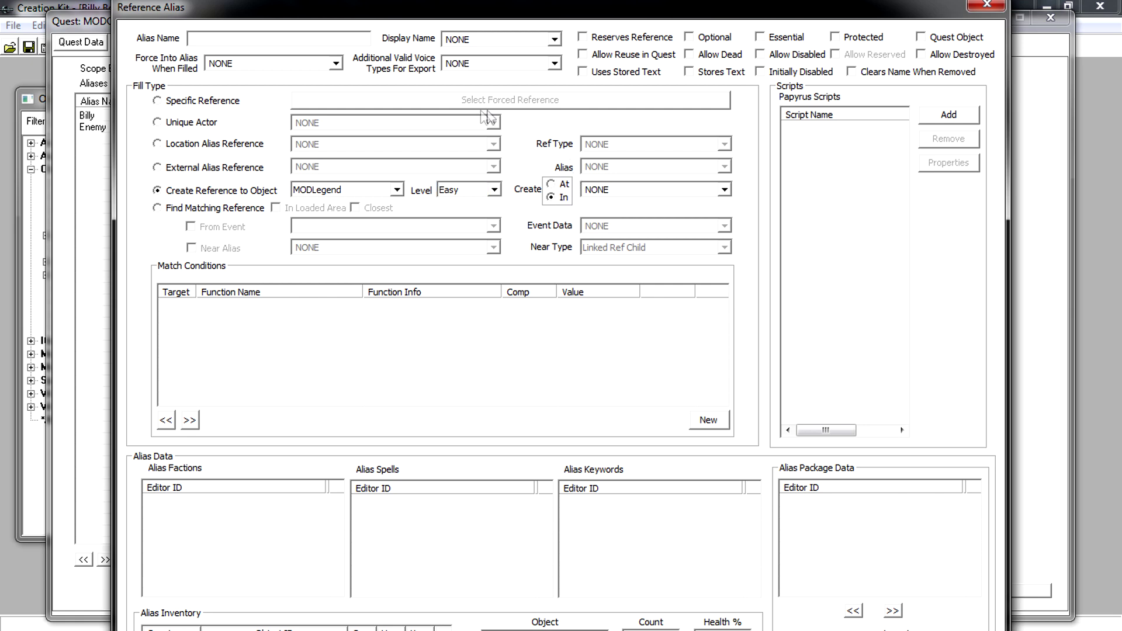
click(640, 189)
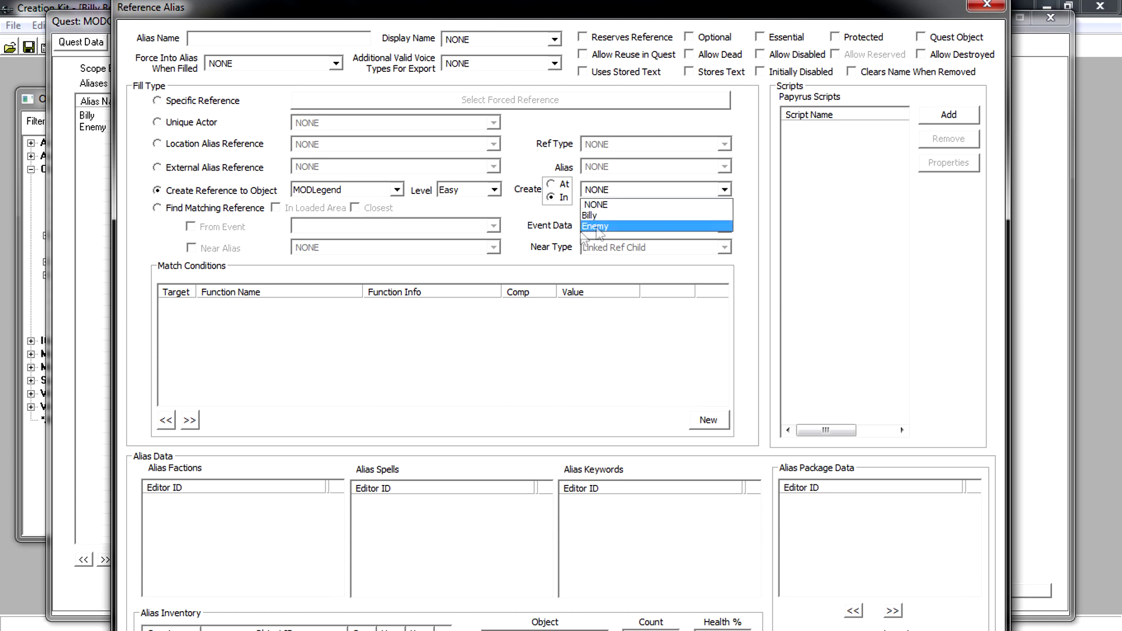
click(609, 225)
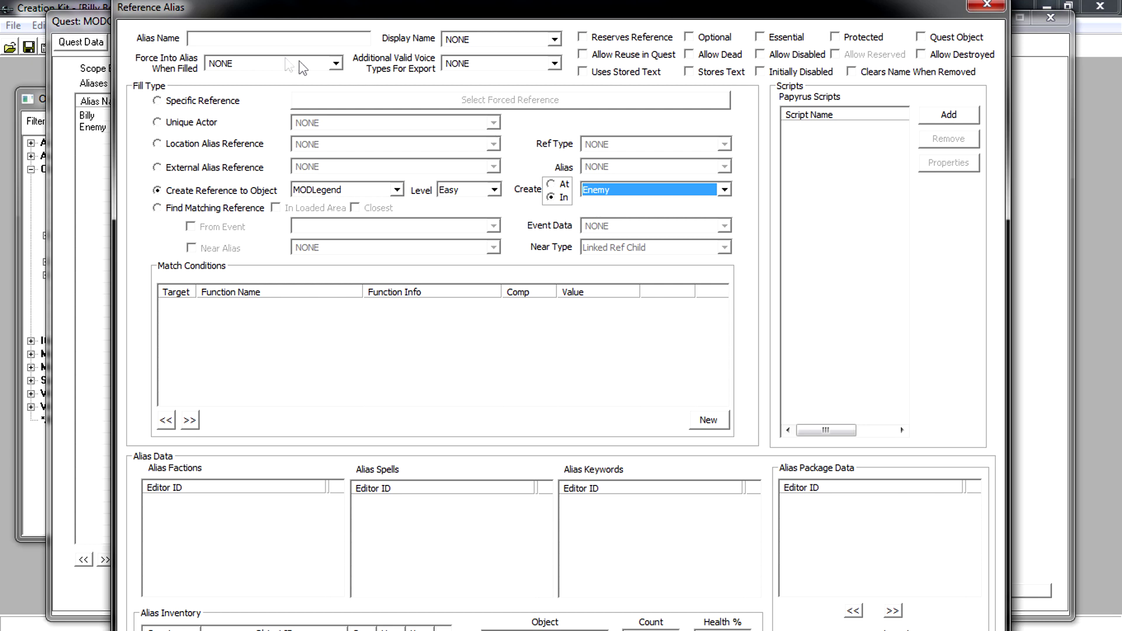
Step: Name the third alias 'Sword' and close the Reference Alias dialog
click(292, 33)
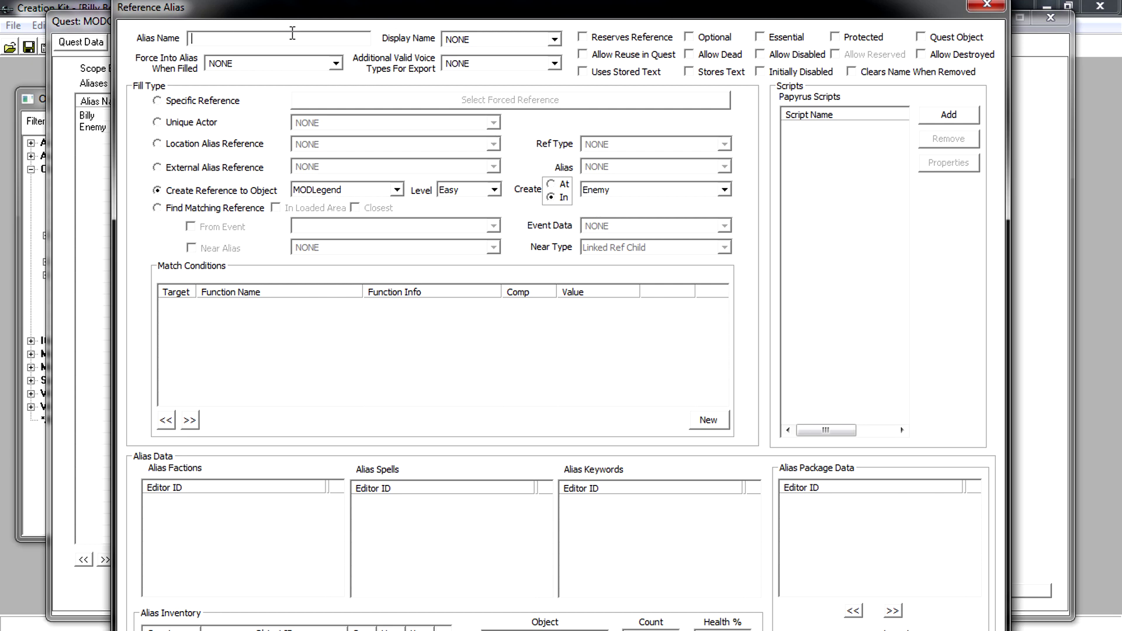
text(\\\)
key(BackSpace)
key(BackSpace)
key(BackSpace)
key(BackSpace)
key(BackSpace)
key(BackSpace)
text(Sword)
key(Return)
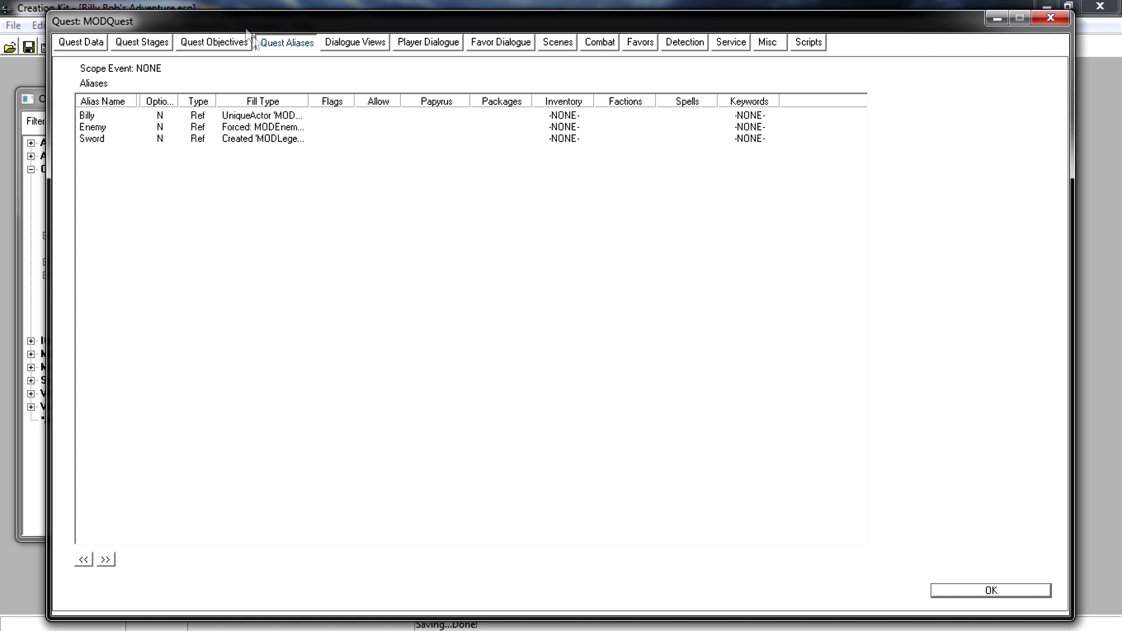
Step: Add a new quest objective, checking the existing quest stage numbers
click(226, 52)
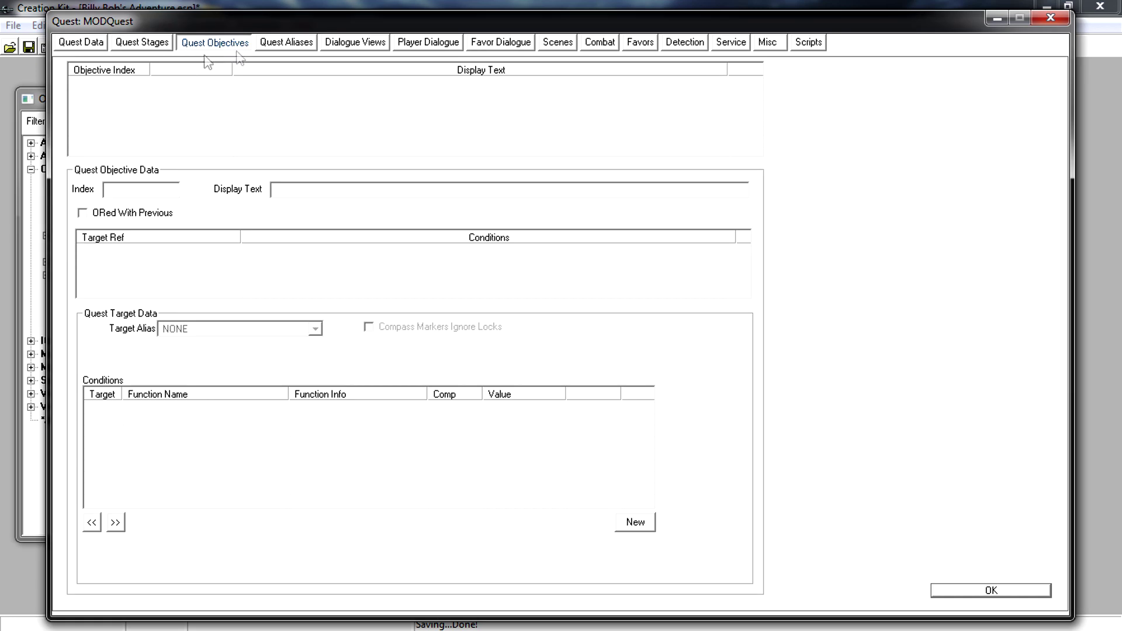
right_click(121, 87)
click(159, 98)
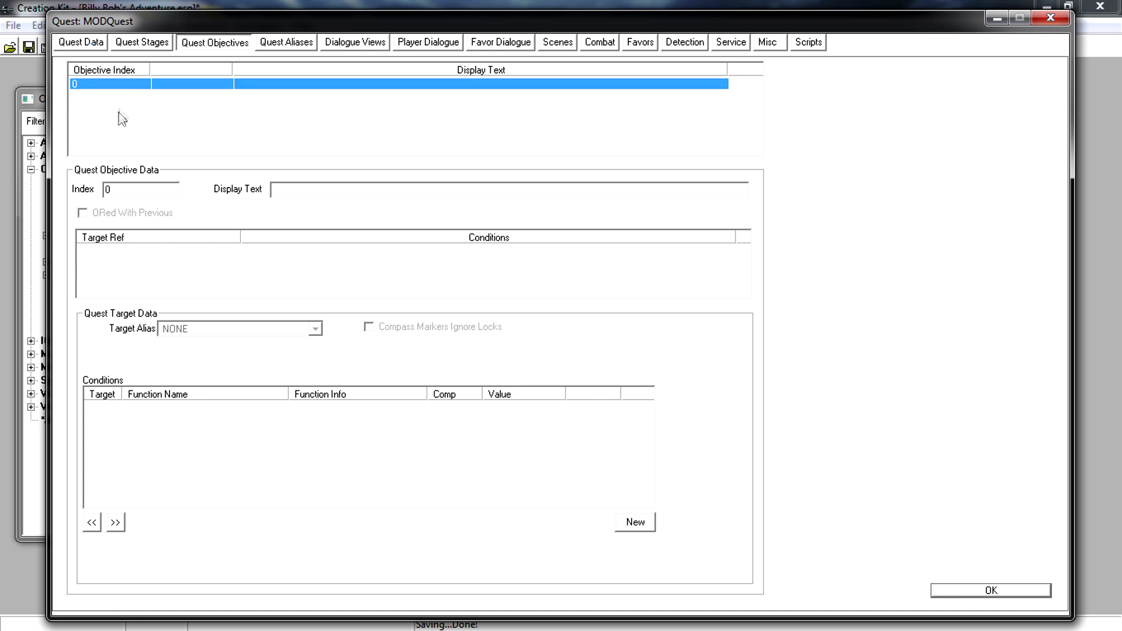
click(157, 189)
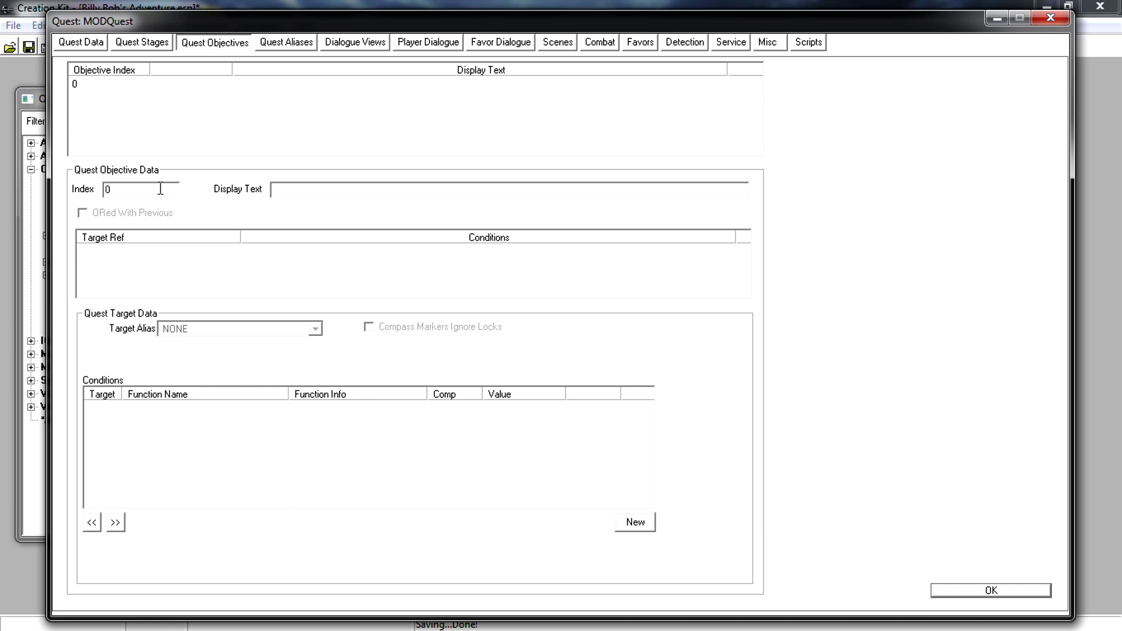
click(142, 42)
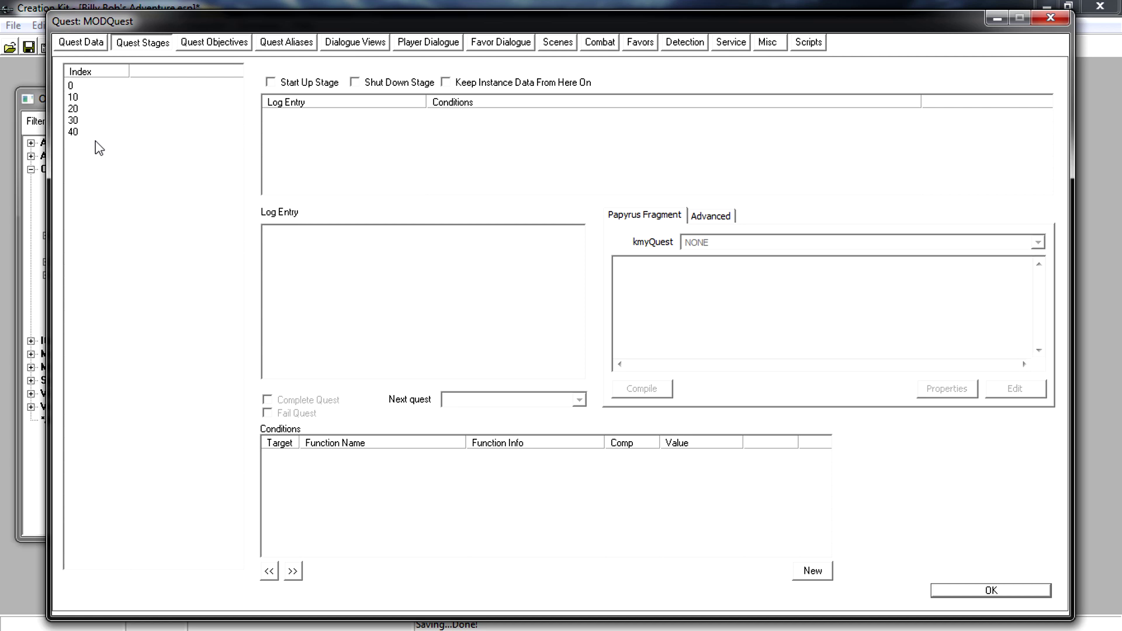
click(215, 47)
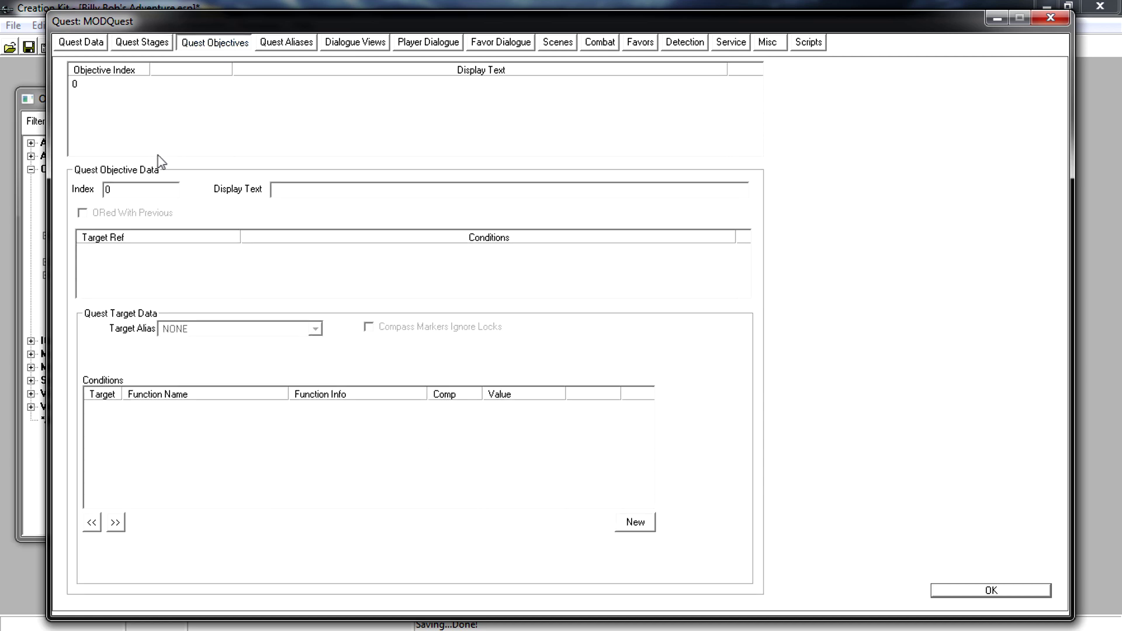
Step: Set the objective's index to 10 and display text to 'Kill the bad guy'
drag(147, 189, 55, 193)
text(10)
click(383, 191)
click(408, 143)
text(Kill the bad guy)
Step: Add a target to objective 10 pointing at the Enemy alias
right_click(97, 255)
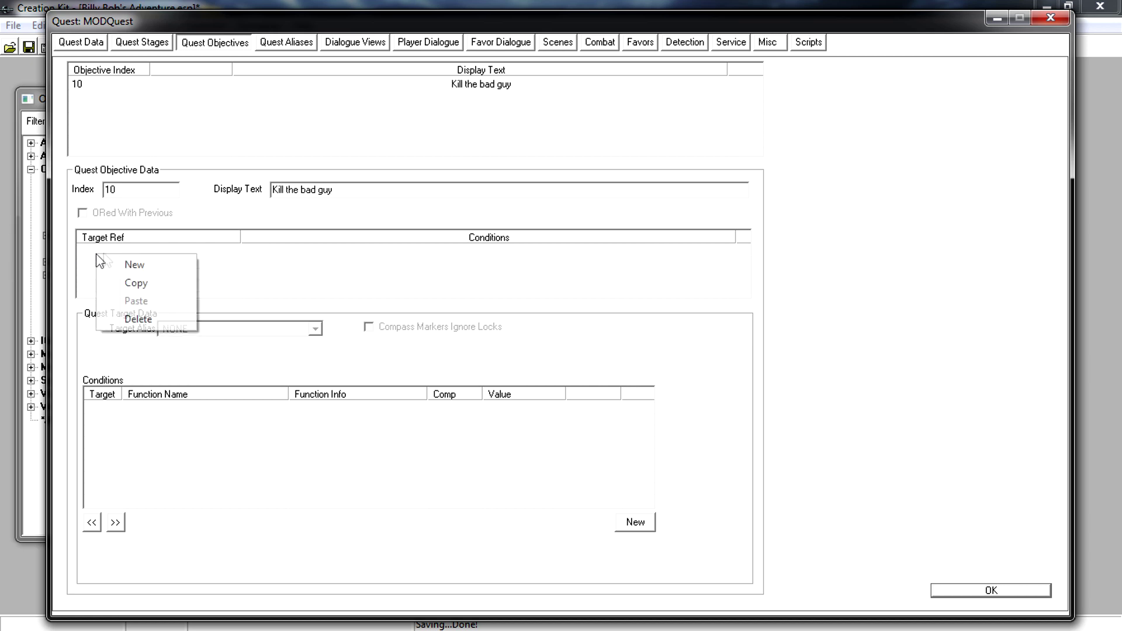
click(134, 264)
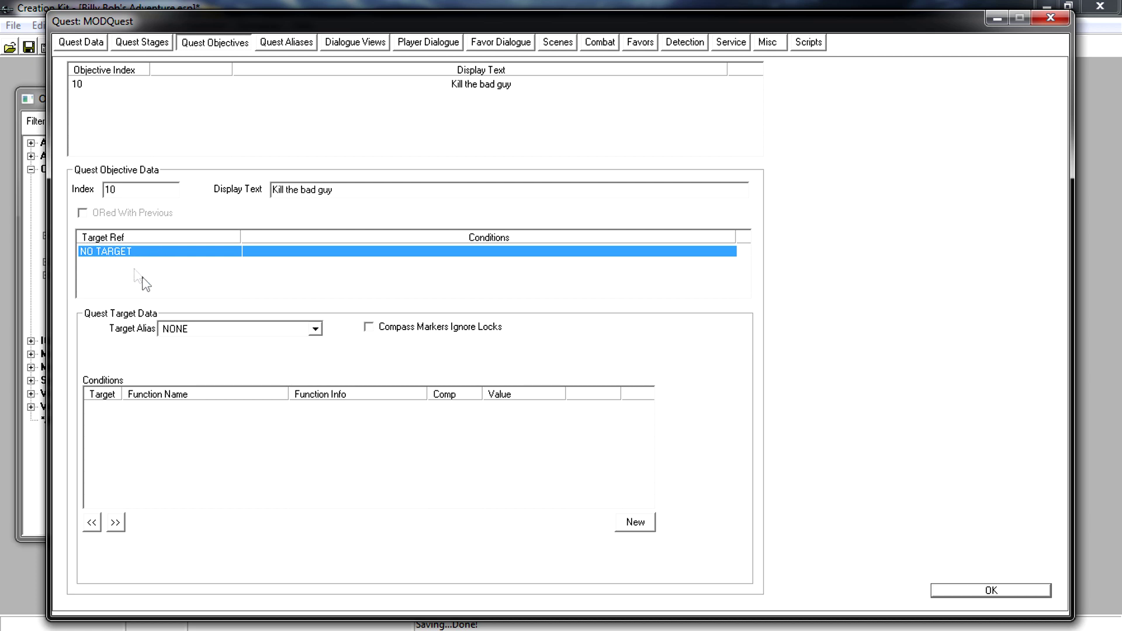
click(196, 331)
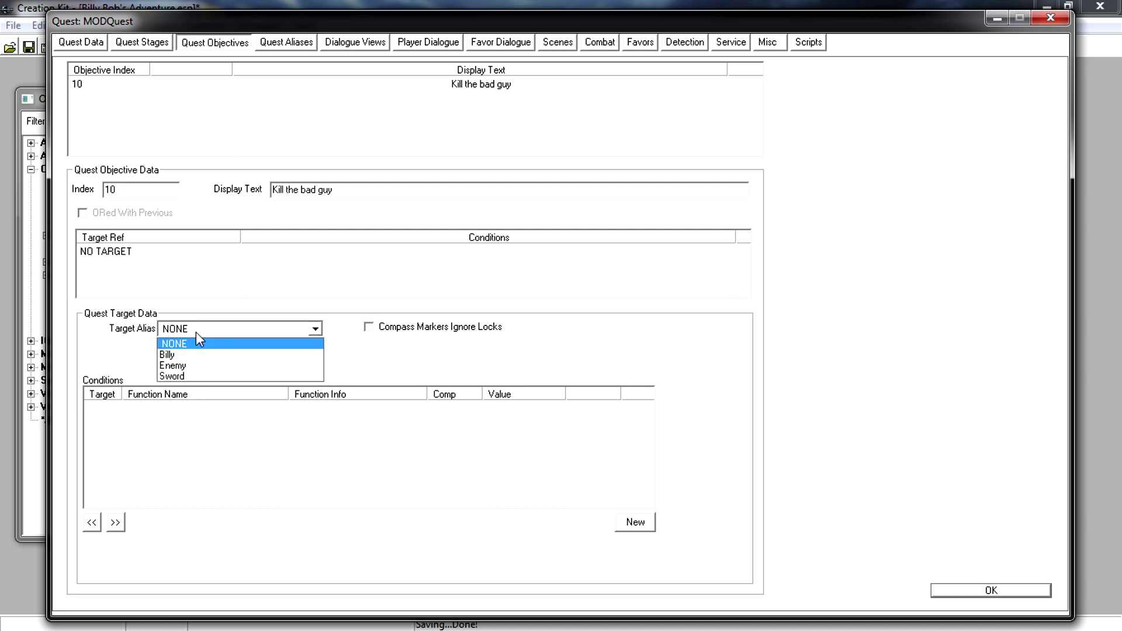
click(185, 367)
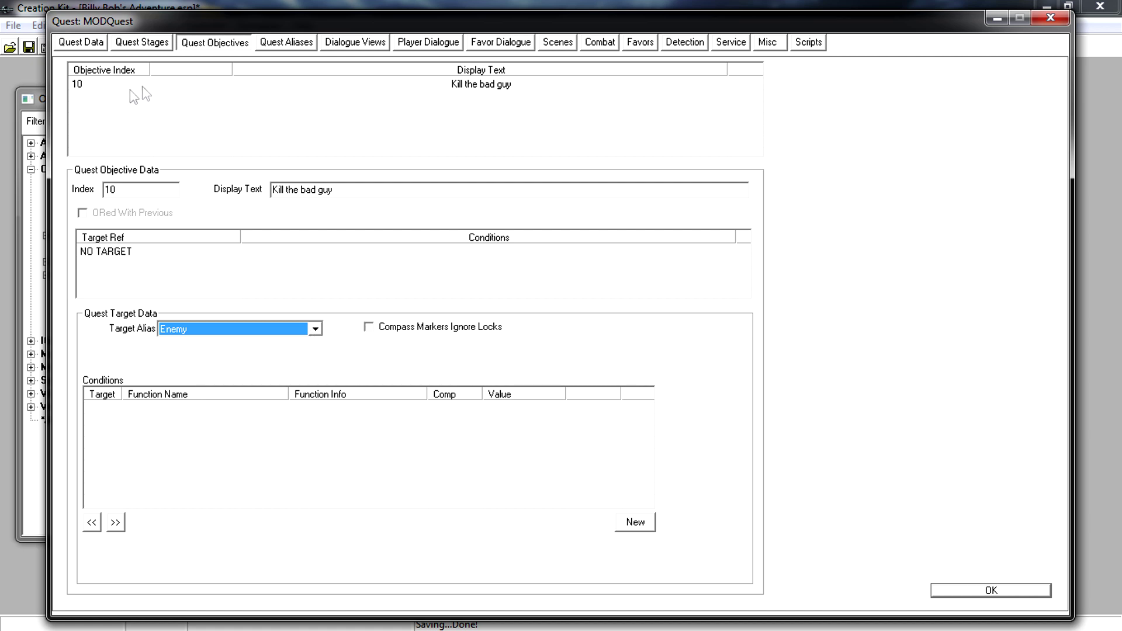
click(114, 106)
right_click(112, 102)
Step: Add objective 20 with display text 'Get the sword'
click(151, 112)
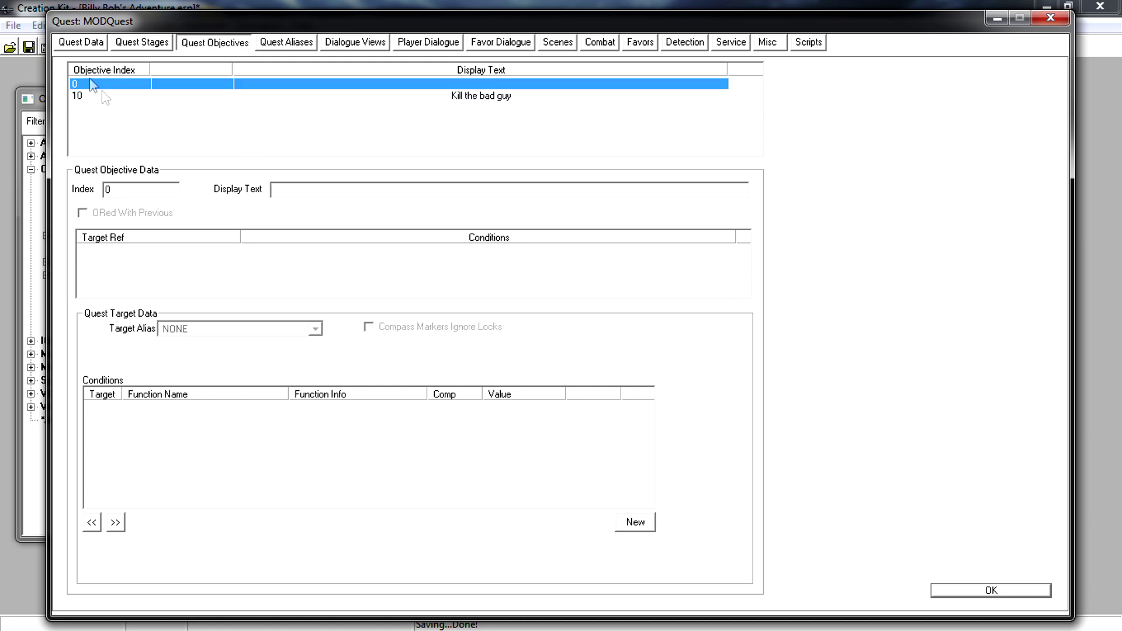
double_click(143, 186)
text(20)
click(305, 189)
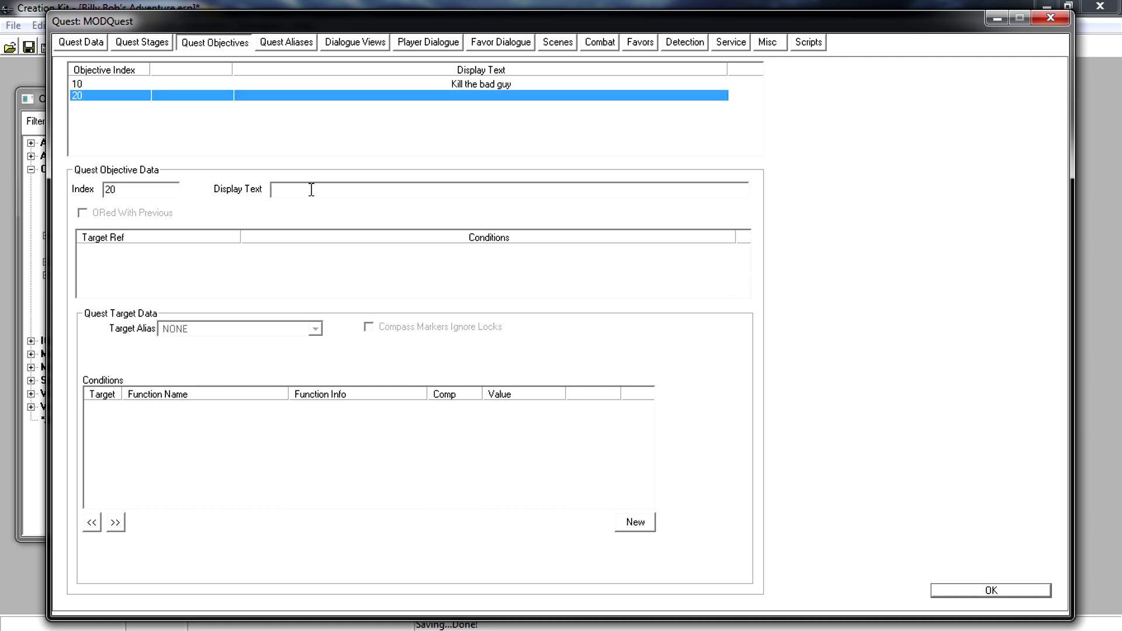
click(312, 190)
text(Ge)
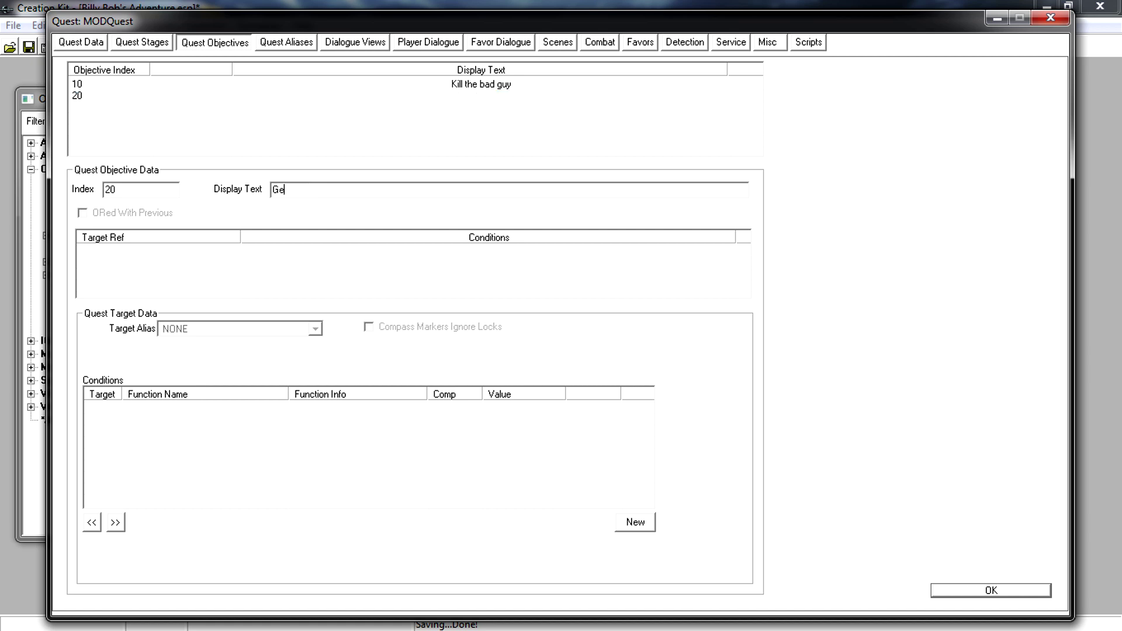
text(t the sword)
click(135, 283)
Step: Give objective 20 a target pointing at the Sword alias
right_click(119, 256)
click(160, 270)
click(212, 331)
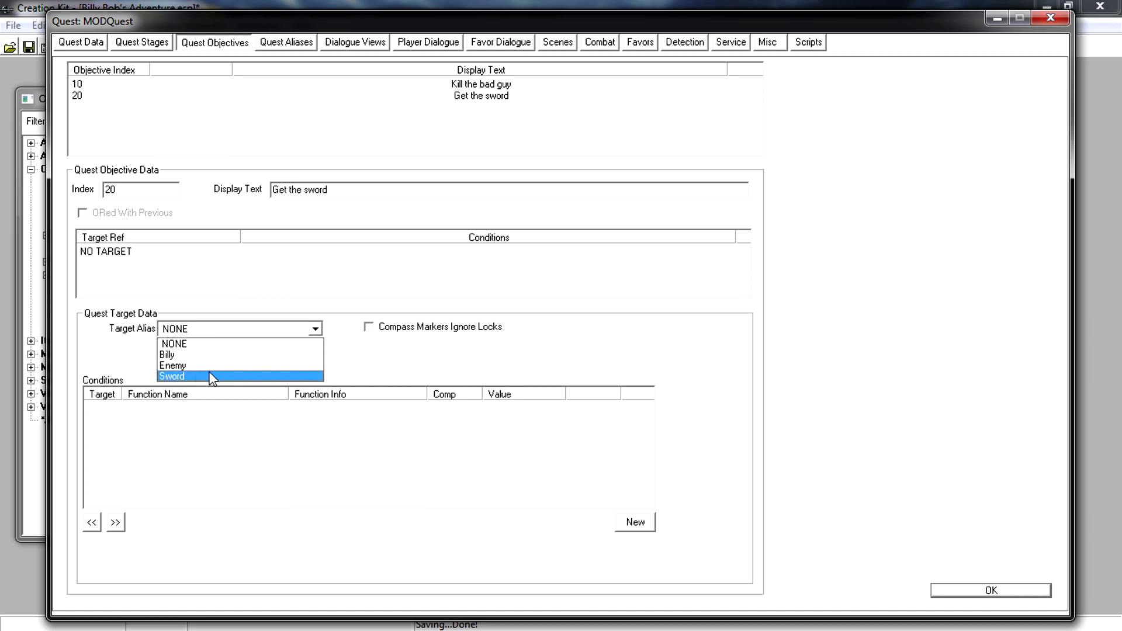
click(212, 377)
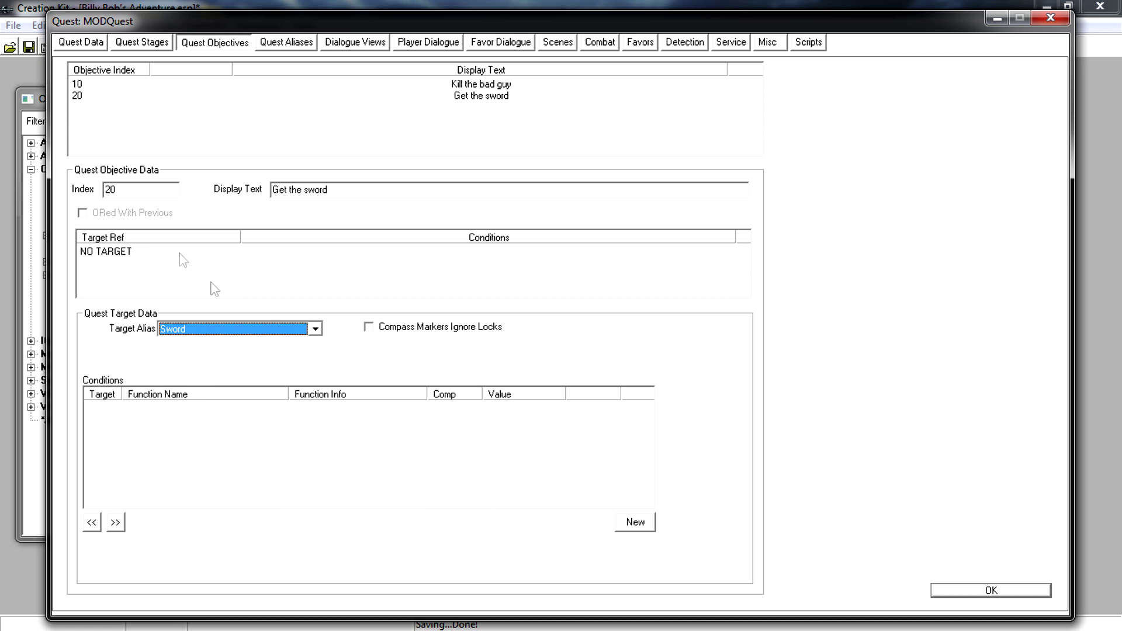
click(165, 256)
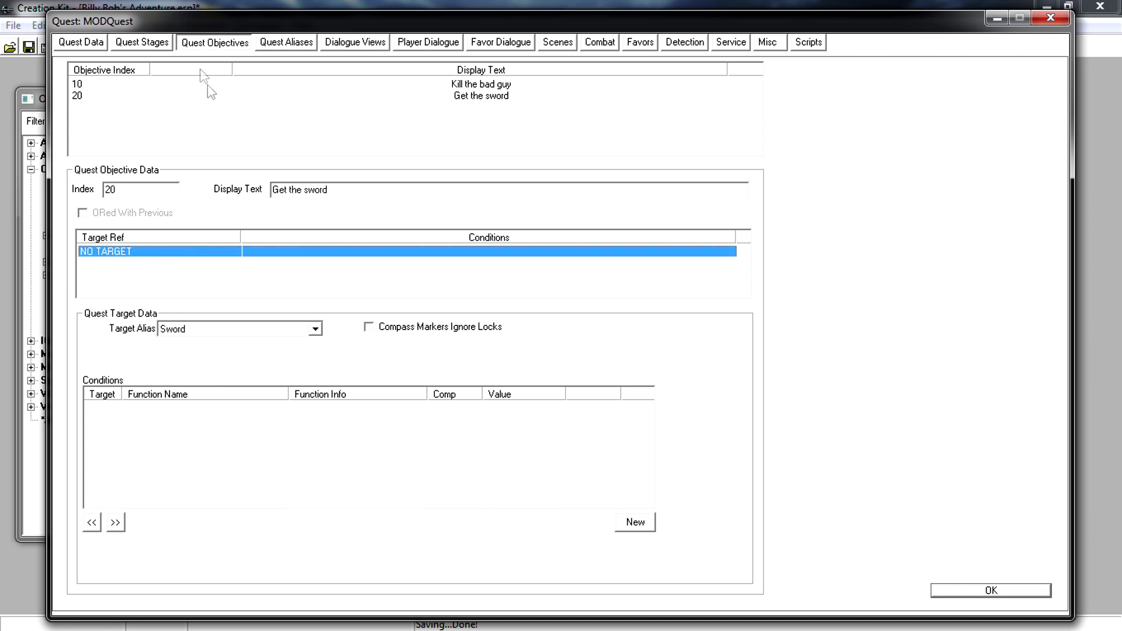
Step: Add objective 30 with display text 'Return the sword to Billy'
right_click(116, 103)
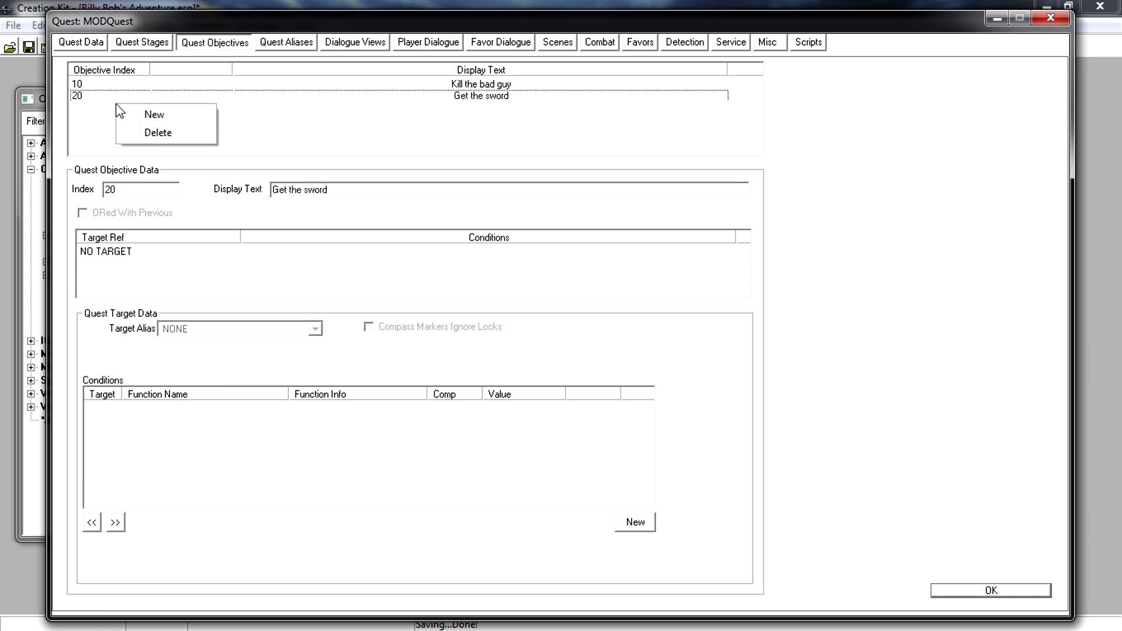
click(156, 116)
double_click(108, 190)
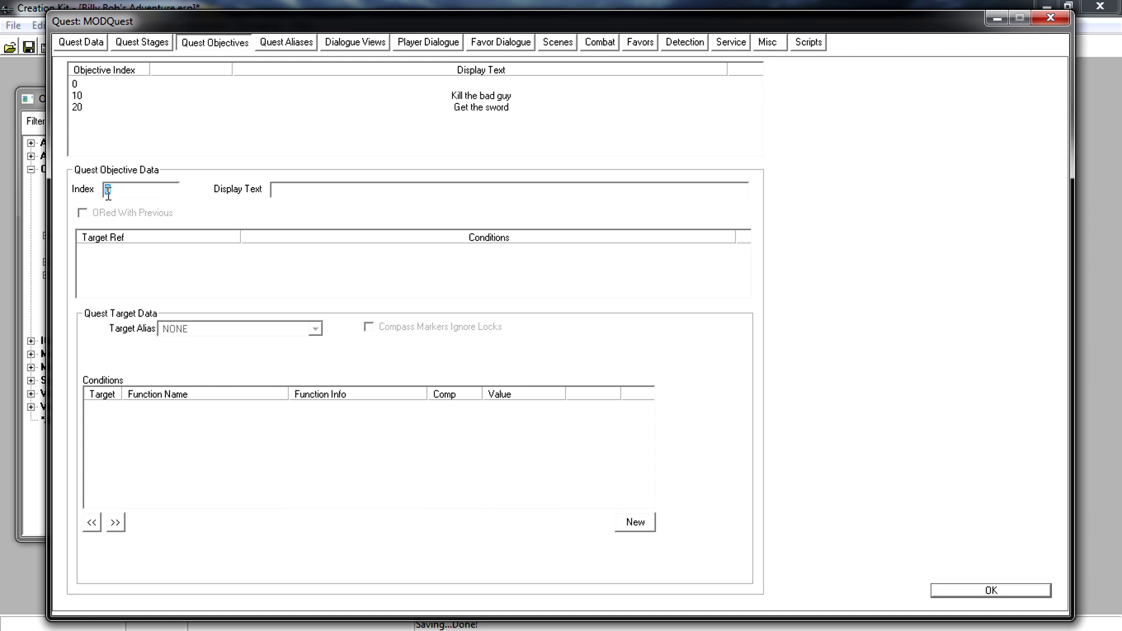
text(30)
click(315, 188)
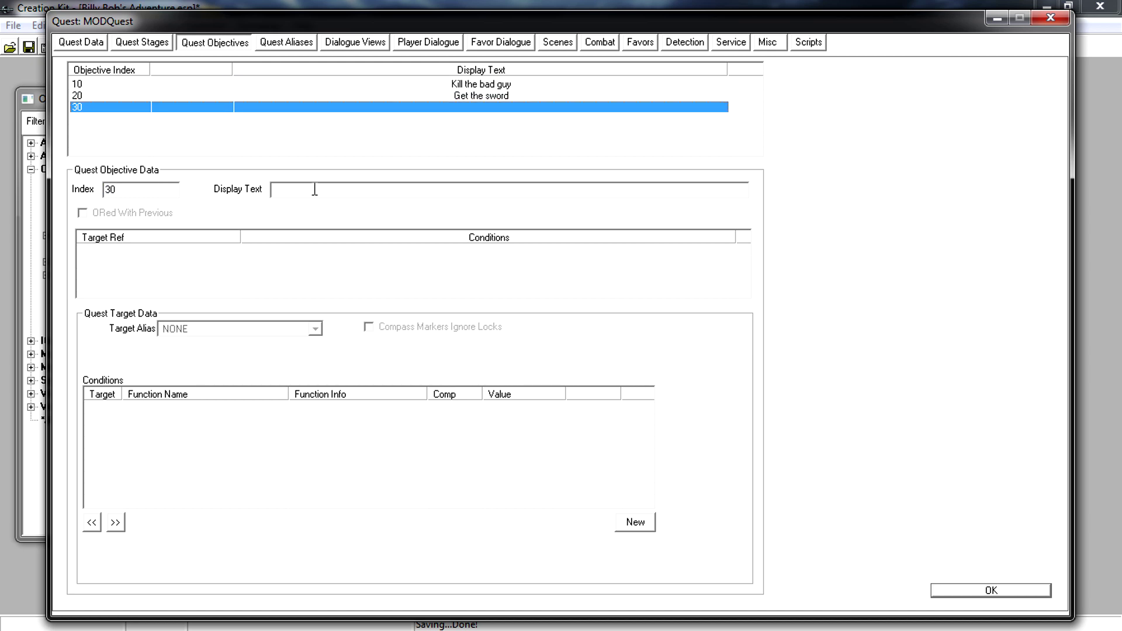
click(314, 188)
text(Retu)
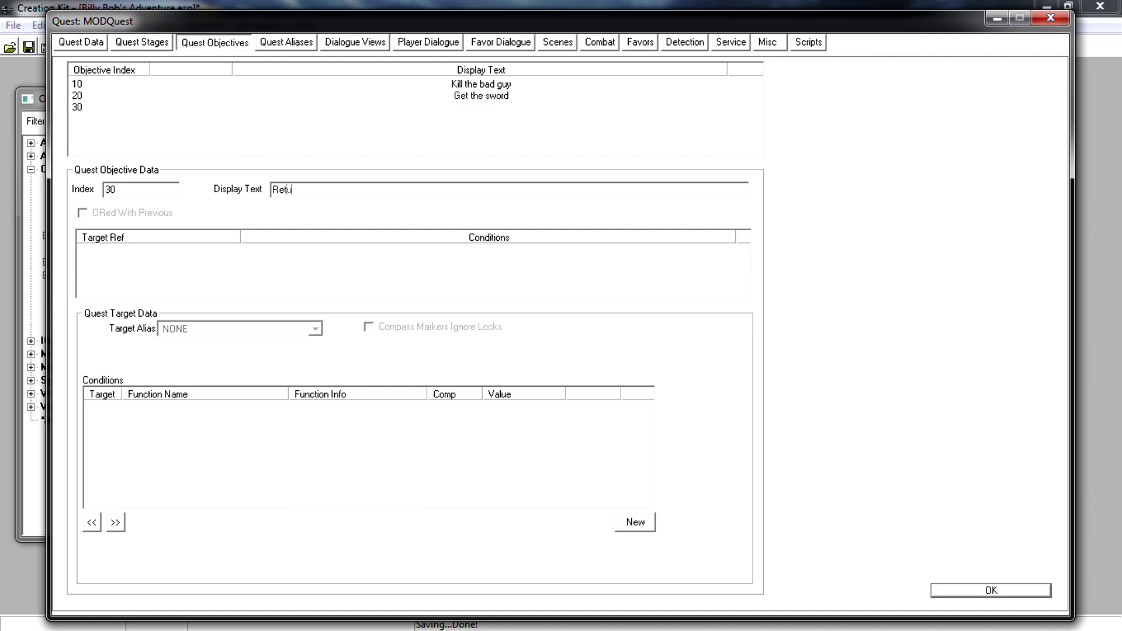
text(rn the sword to Billy)
Step: Target objective 30 at the Billy alias, then view the Quest Stages page
right_click(170, 248)
click(203, 257)
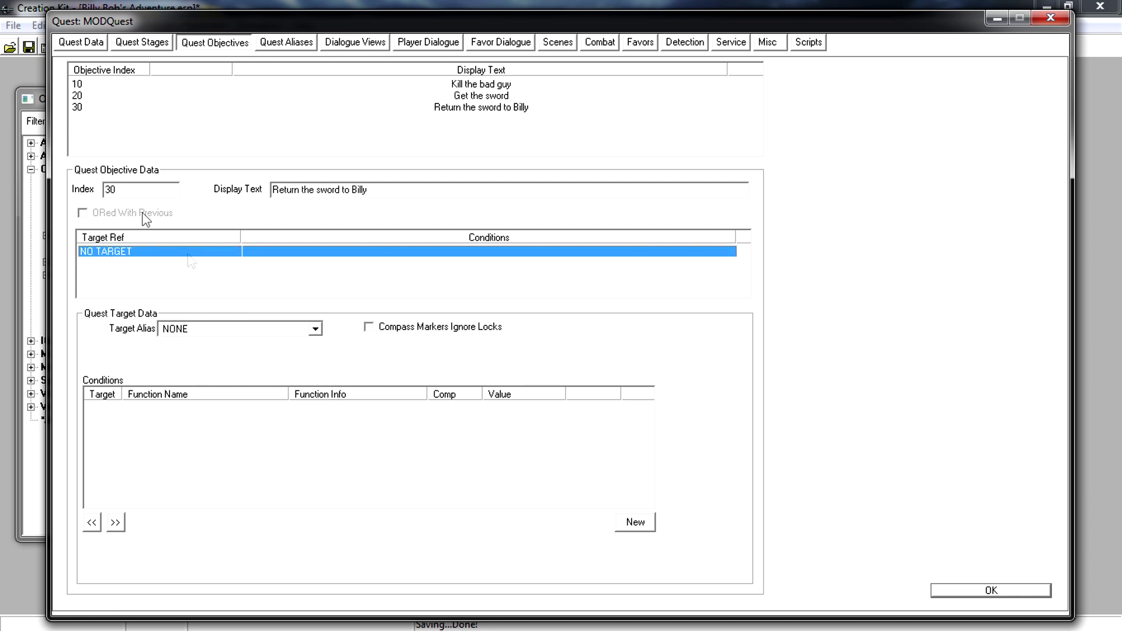
click(218, 331)
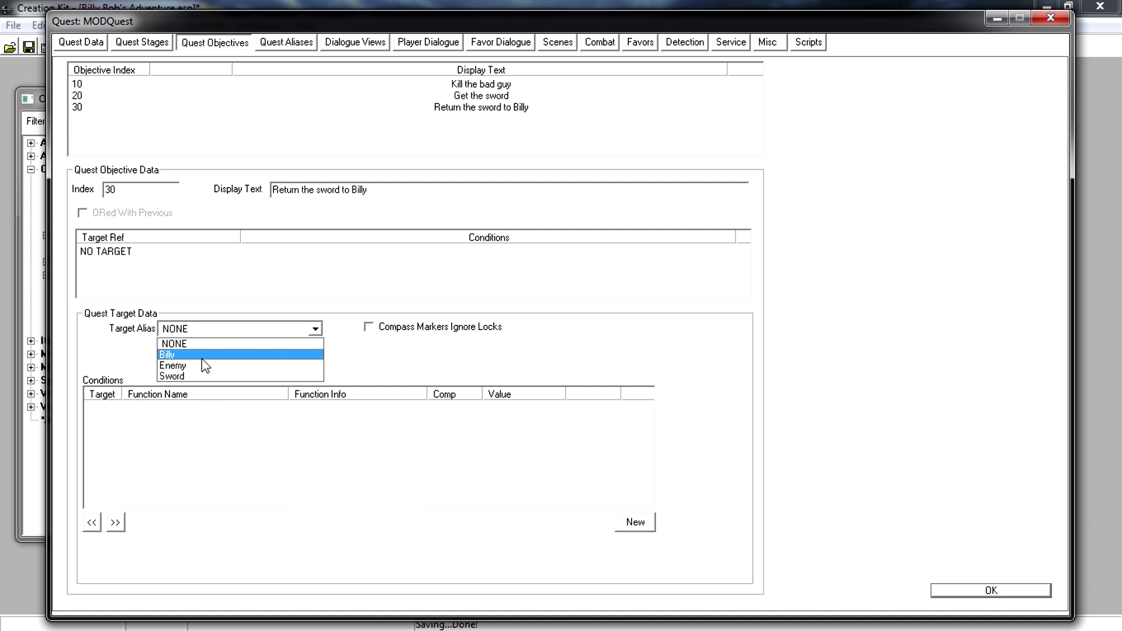
click(203, 356)
click(282, 285)
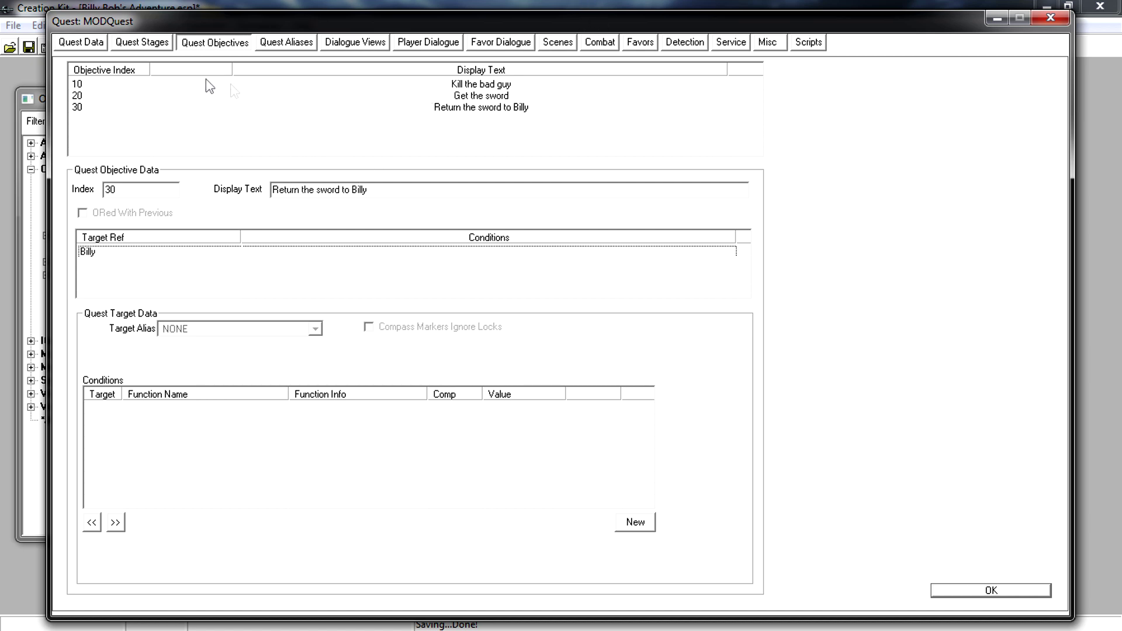
click(142, 44)
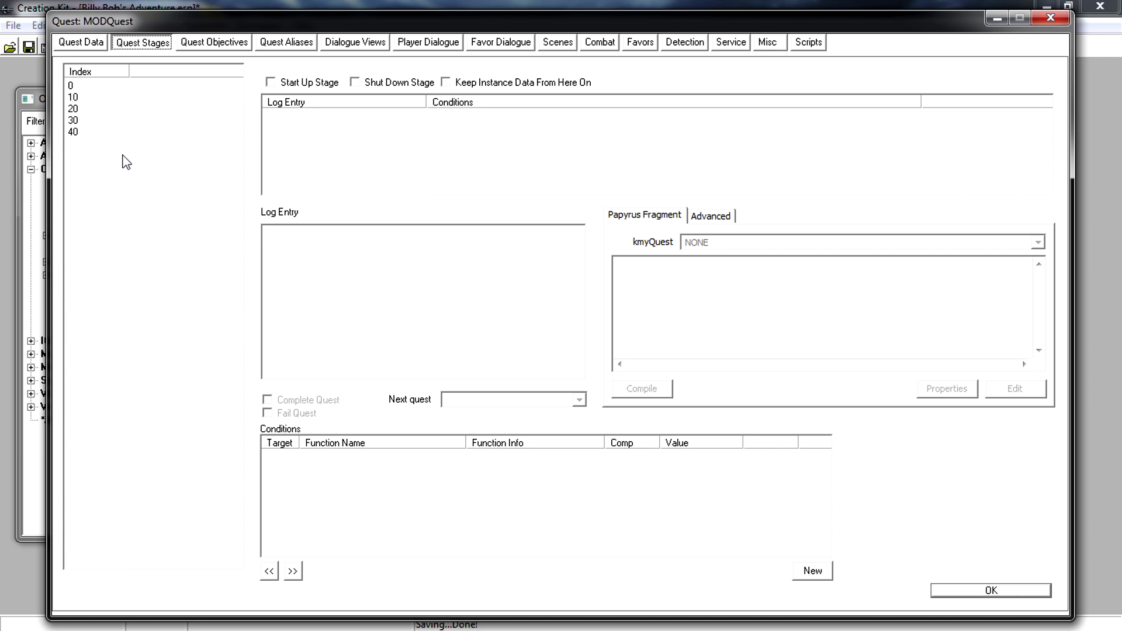
Step: On stage 10, write SetObjectiveDisplayed(10) in the Papyrus Fragment and compile it
click(108, 95)
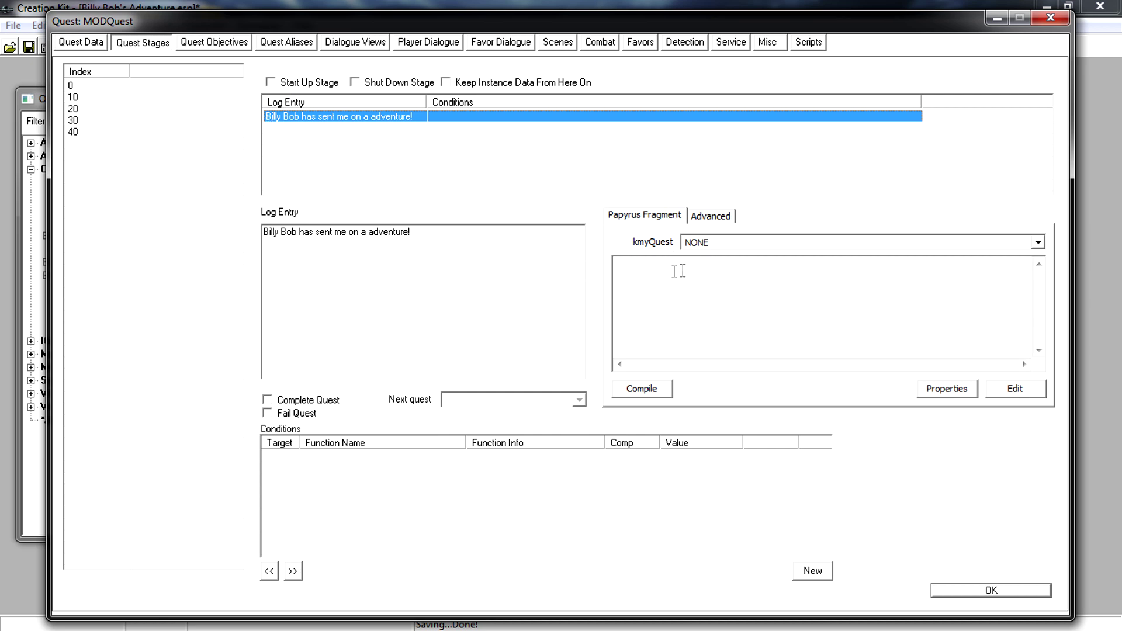
click(653, 260)
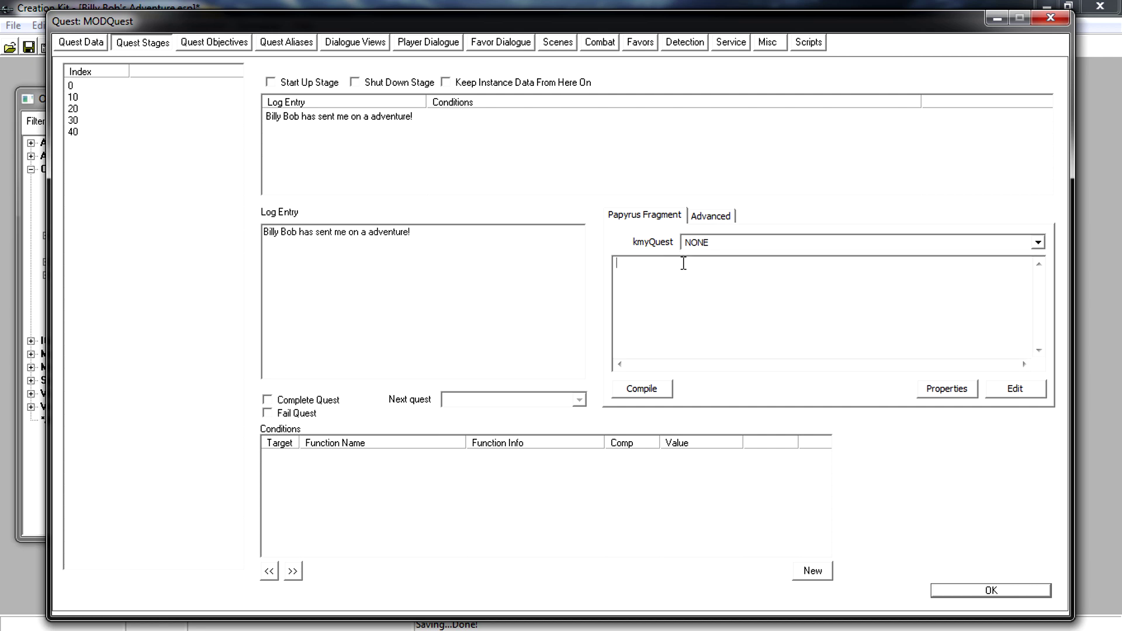
text(SetObjectiveDisplayed(10))
click(653, 390)
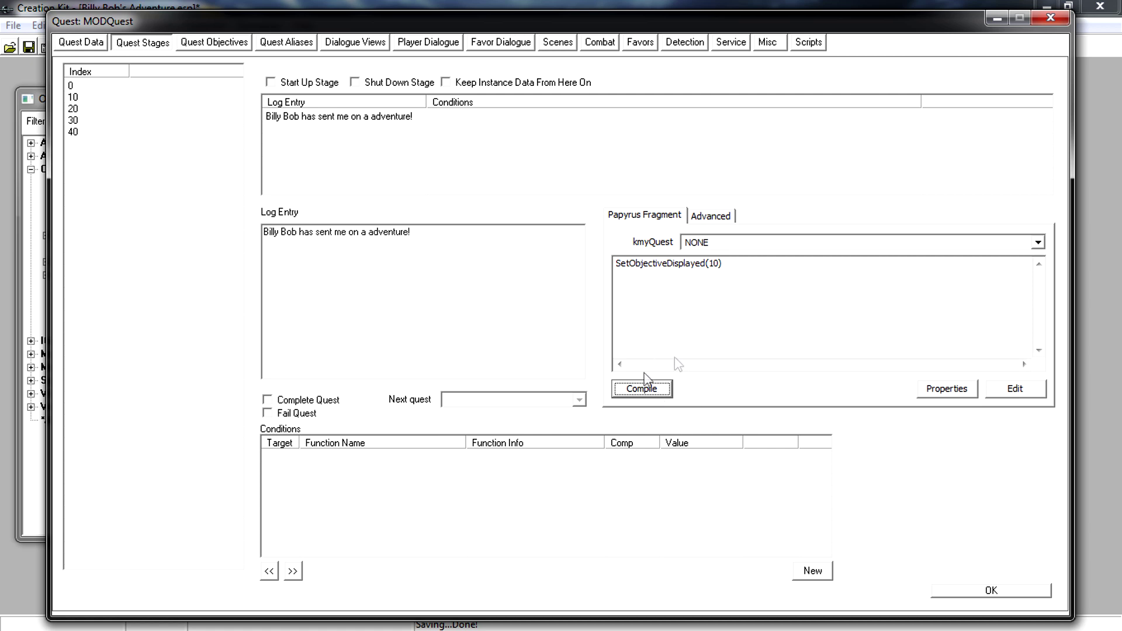
Step: On stage 20, write SetObjectiveCompleted(10) and SetObjectiveDisplayed(20) on two lines and compile
click(82, 97)
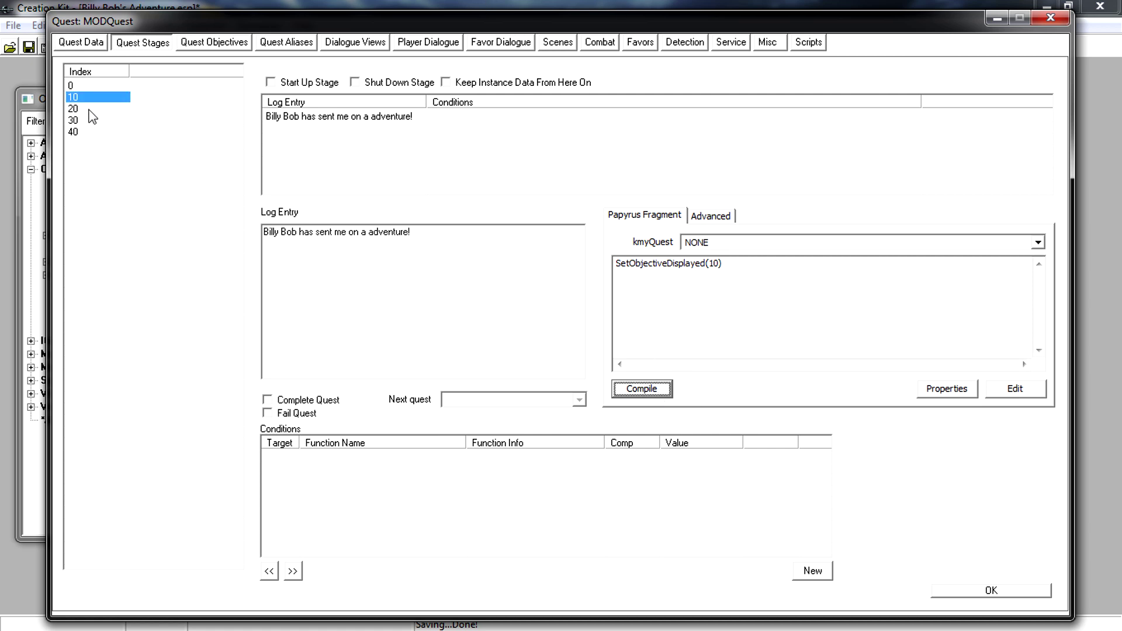
click(73, 109)
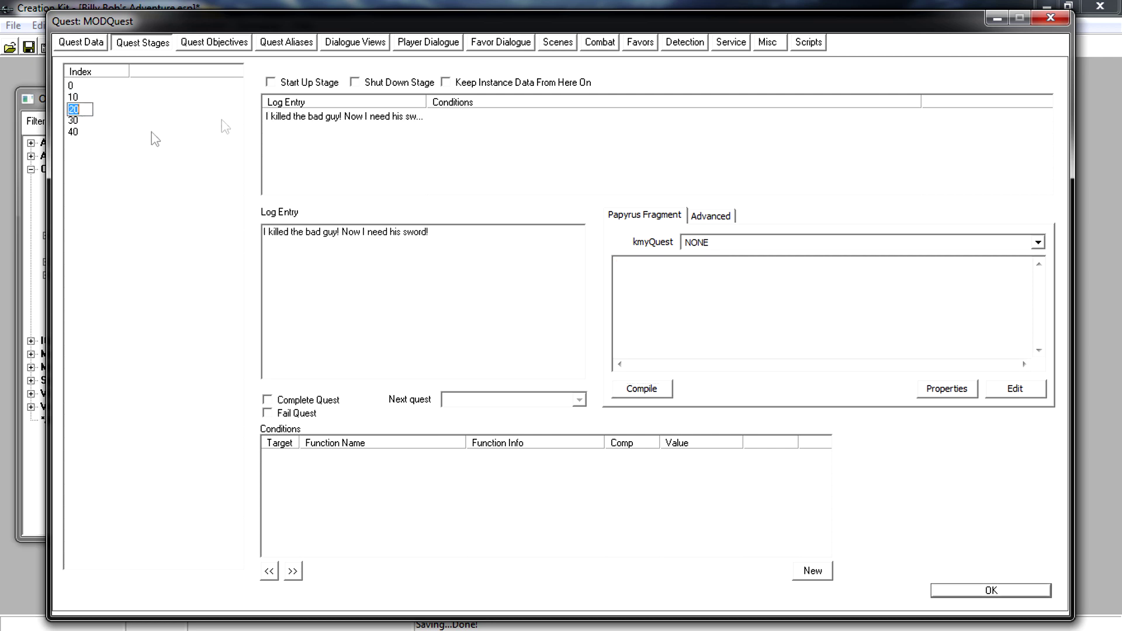
click(307, 116)
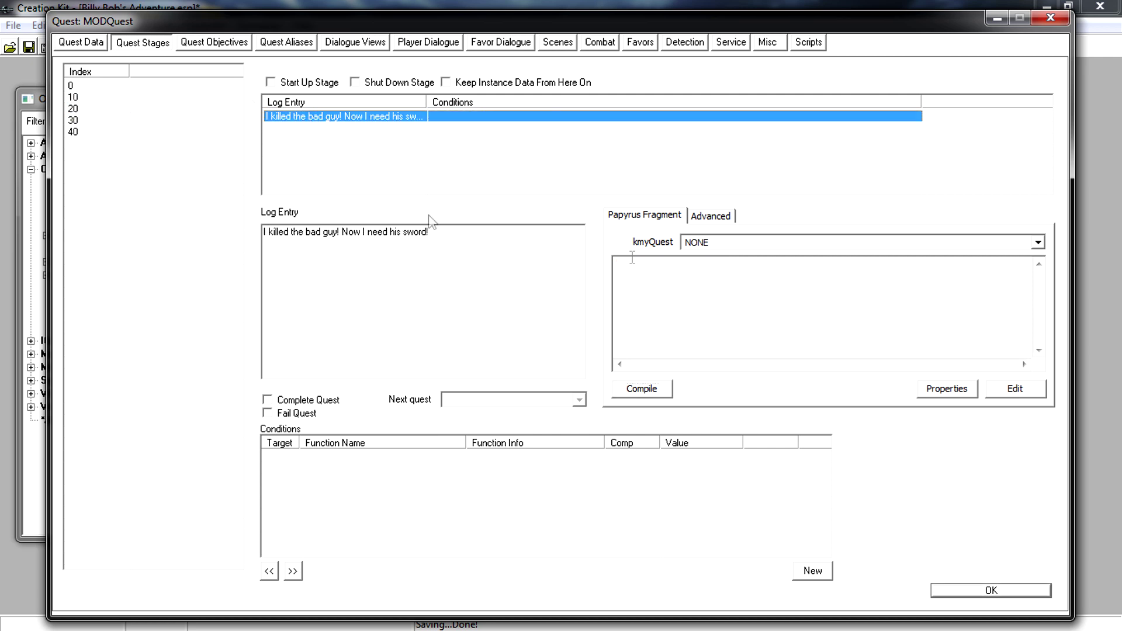
click(674, 263)
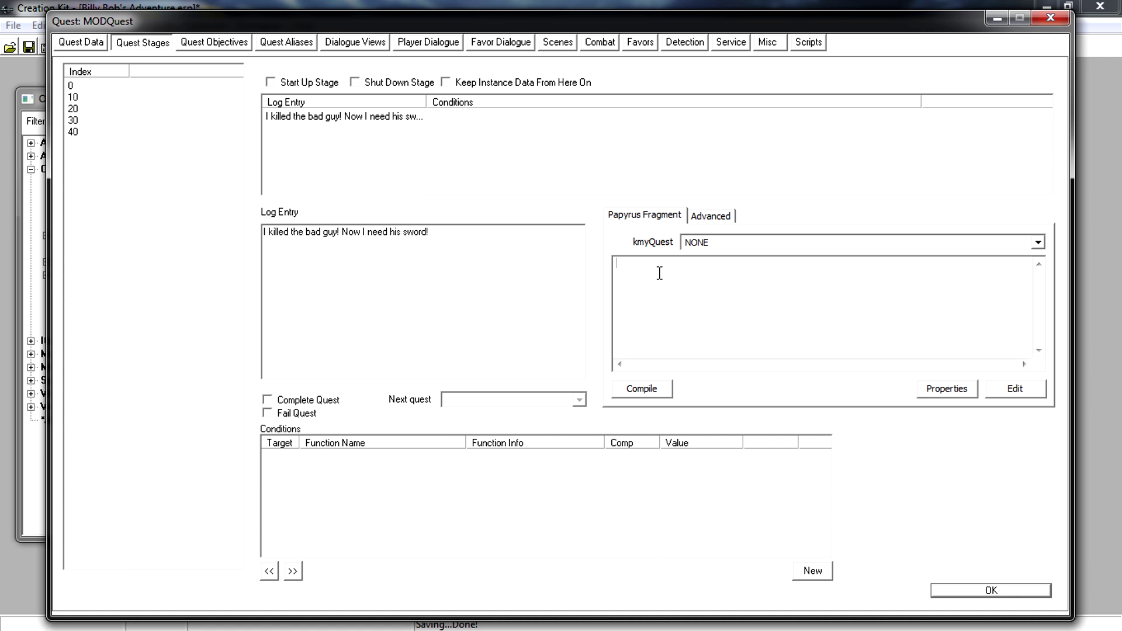
text(SetObjectiveCompletd)
key(BackSpace)
text(ed(10))
key(Return)
text(SetObjective)
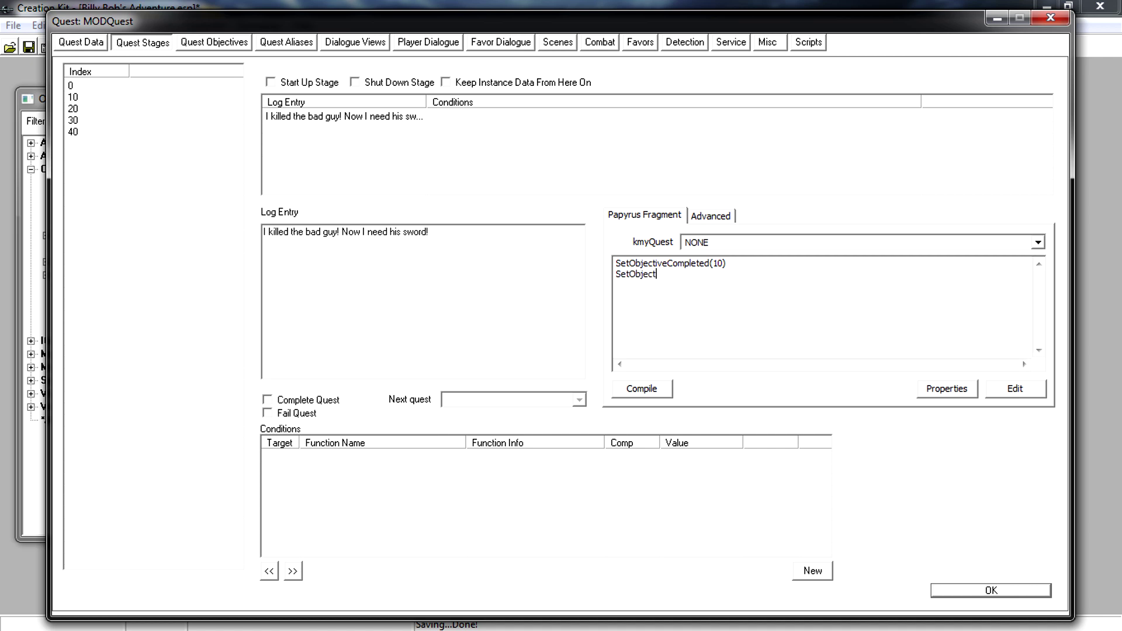
text(Displayed)
text(())
text(20)
click(643, 389)
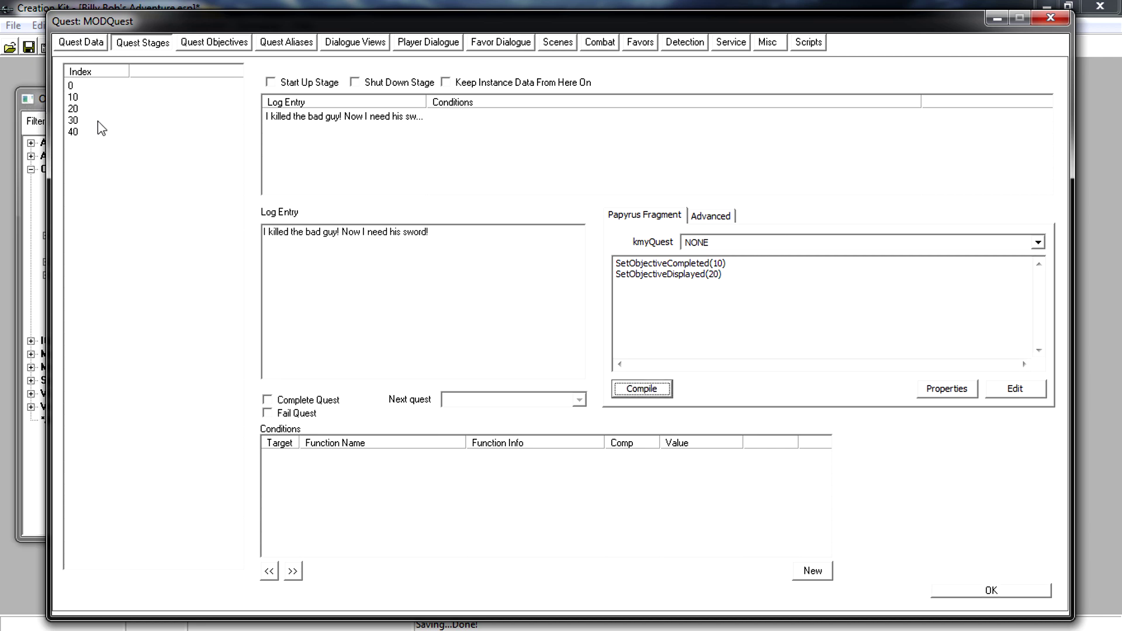
click(87, 109)
Step: Select stage 30 and write SetObjectiveCompleted(20) in its script fragment
click(81, 120)
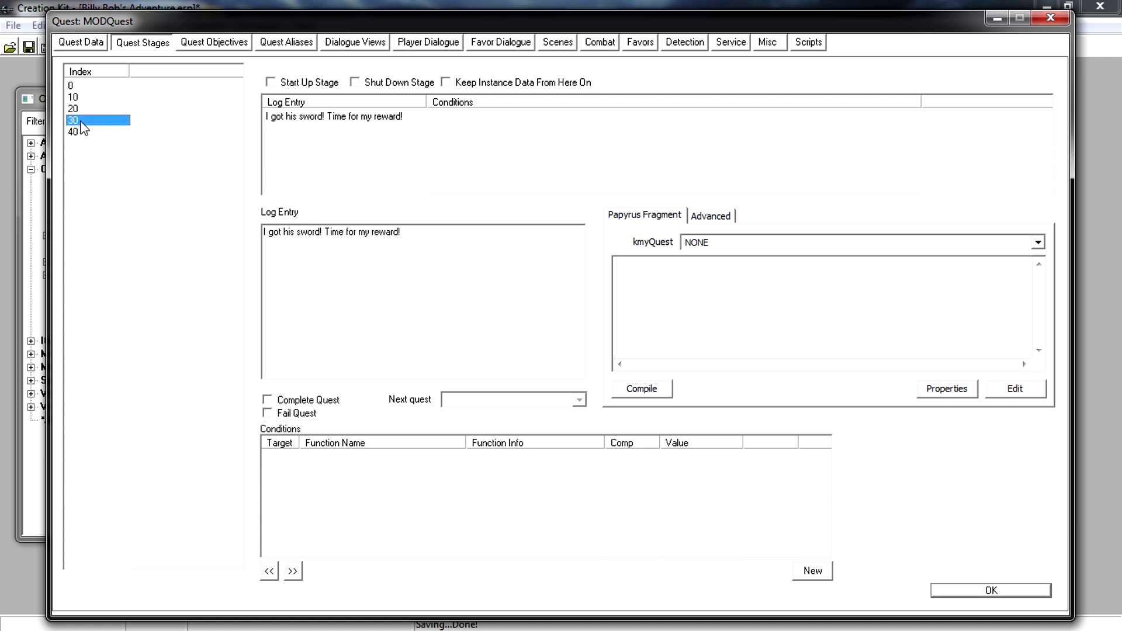
click(679, 263)
click(461, 118)
click(621, 262)
text(S)
text(etObject)
text(Ref)
key(BackSpace)
key(BackSpace)
key(BackSpace)
text(iveComl)
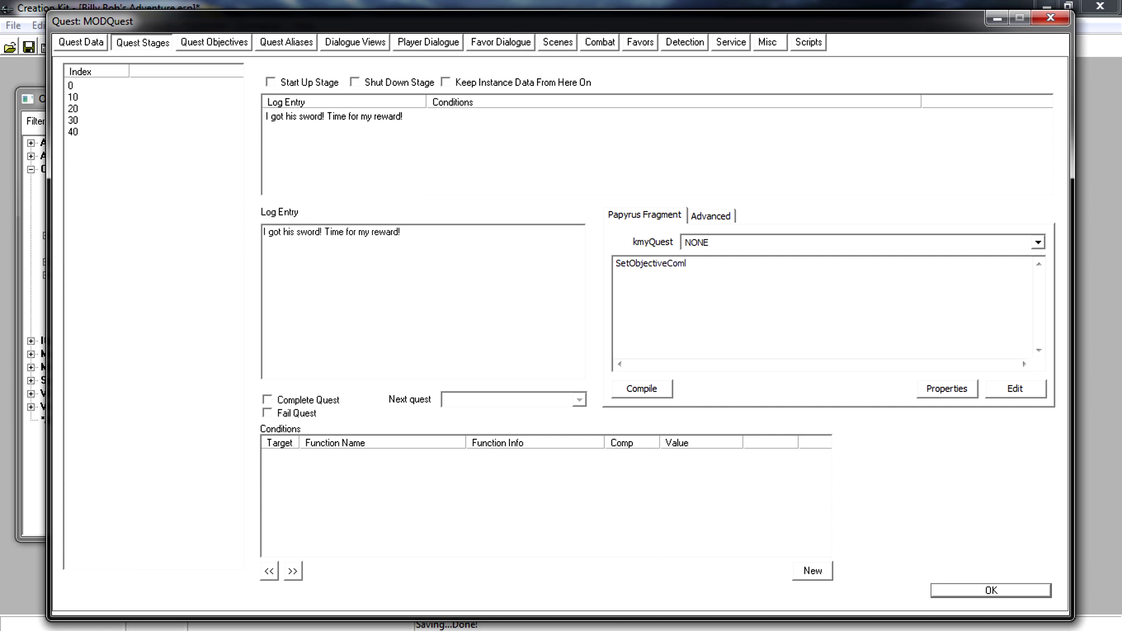
key(BackSpace)
text(pleted()
text(20))
Step: Add SetObjectiveDisplayed(30) on a second line and compile the stage 30 fragment
key(Return)
text(SetOn)
key(BackSpace)
text(bjectiveDisplayed())
key(Left)
text(30)
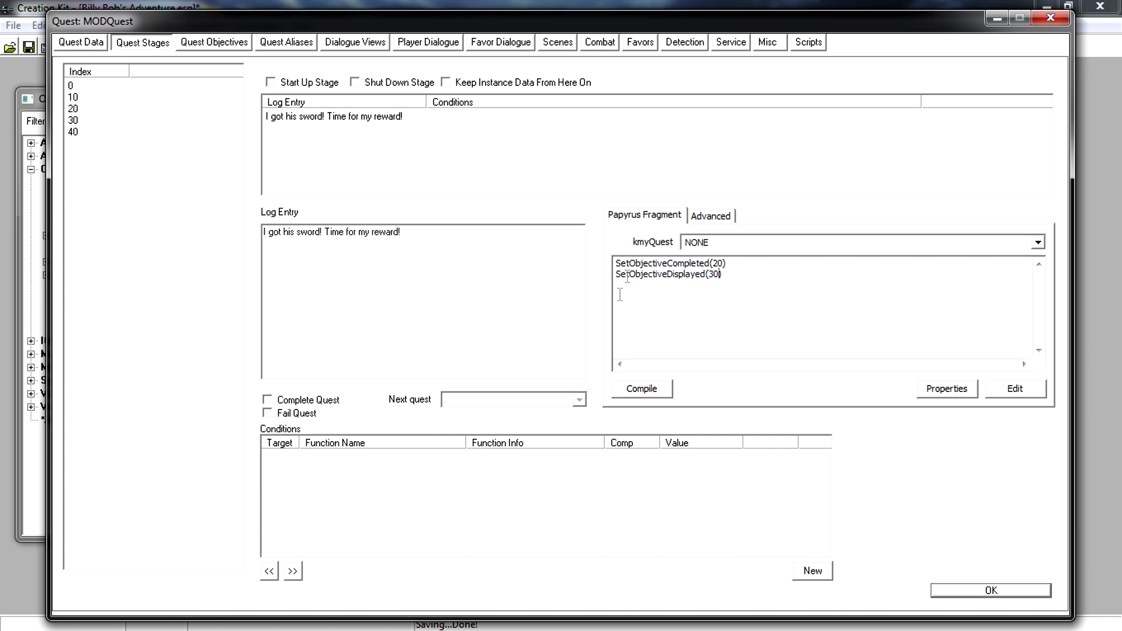
click(652, 388)
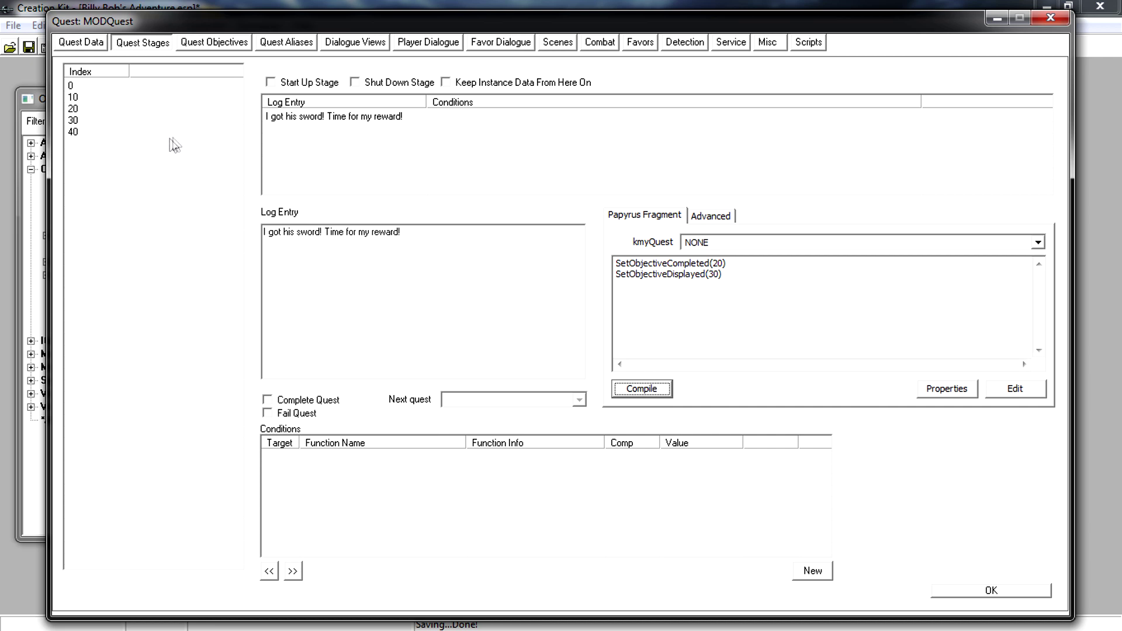
click(97, 138)
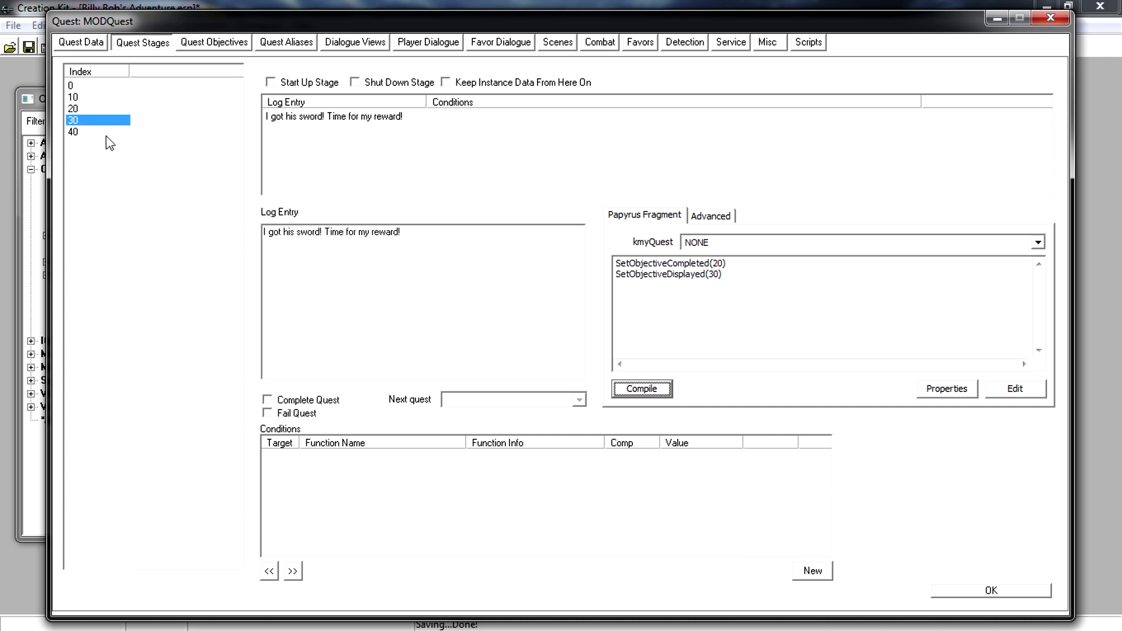
click(104, 132)
Step: Give stage 40 a compiled SetObjectiveCompleted(30) fragment, then confirm the quest window with OK
click(328, 116)
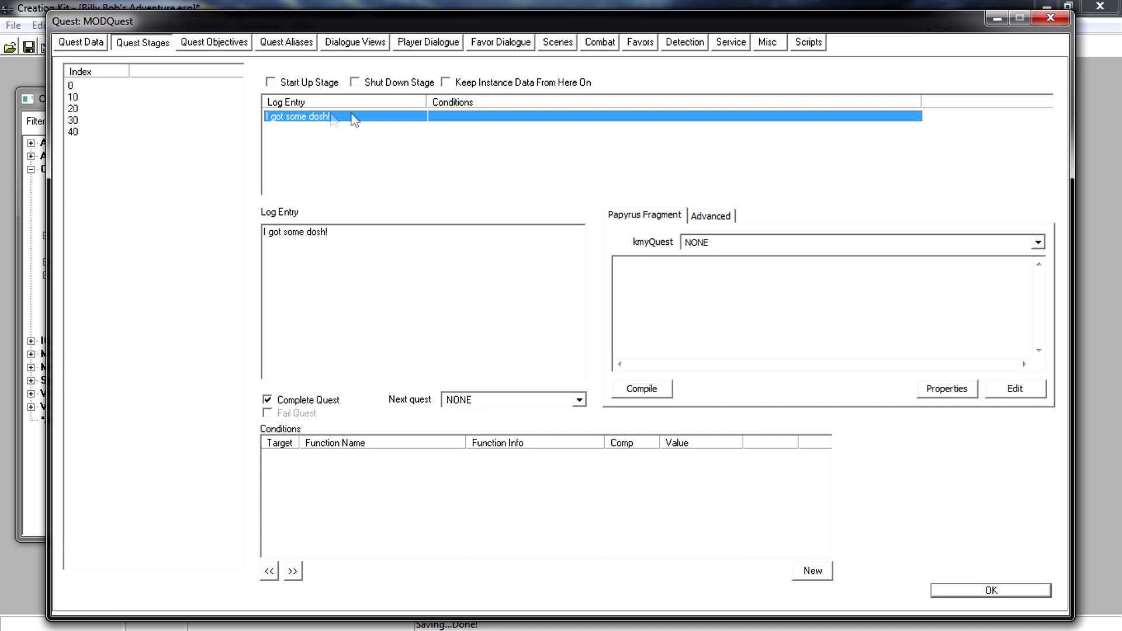
click(674, 263)
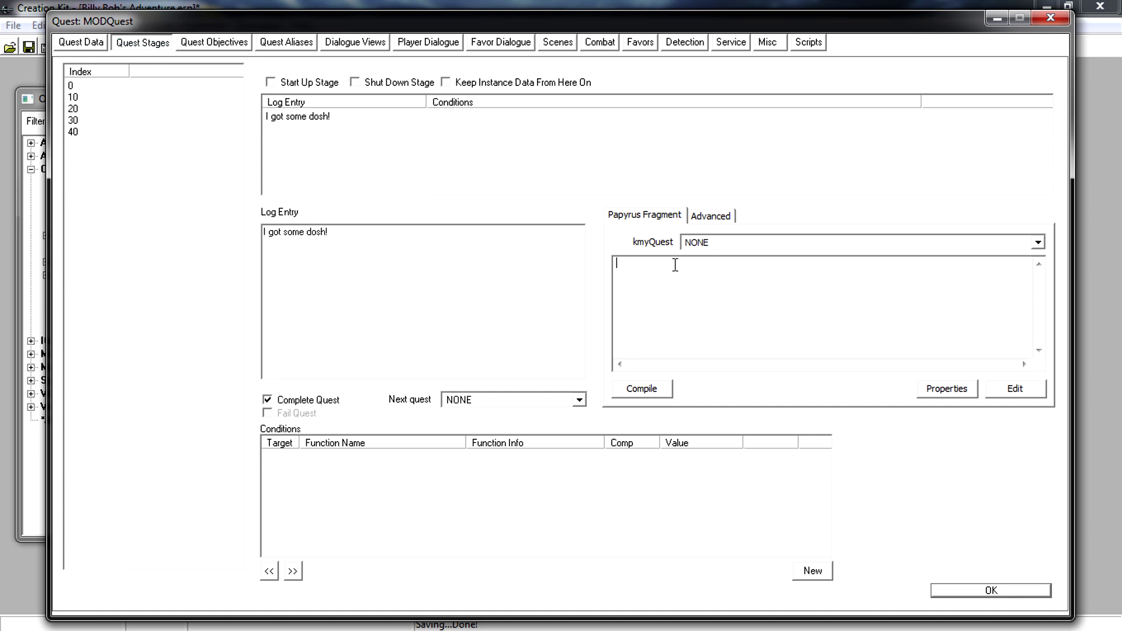
text(SetObjectiveCompleted(40)
click(714, 342)
key(Delete)
text(3)
click(650, 388)
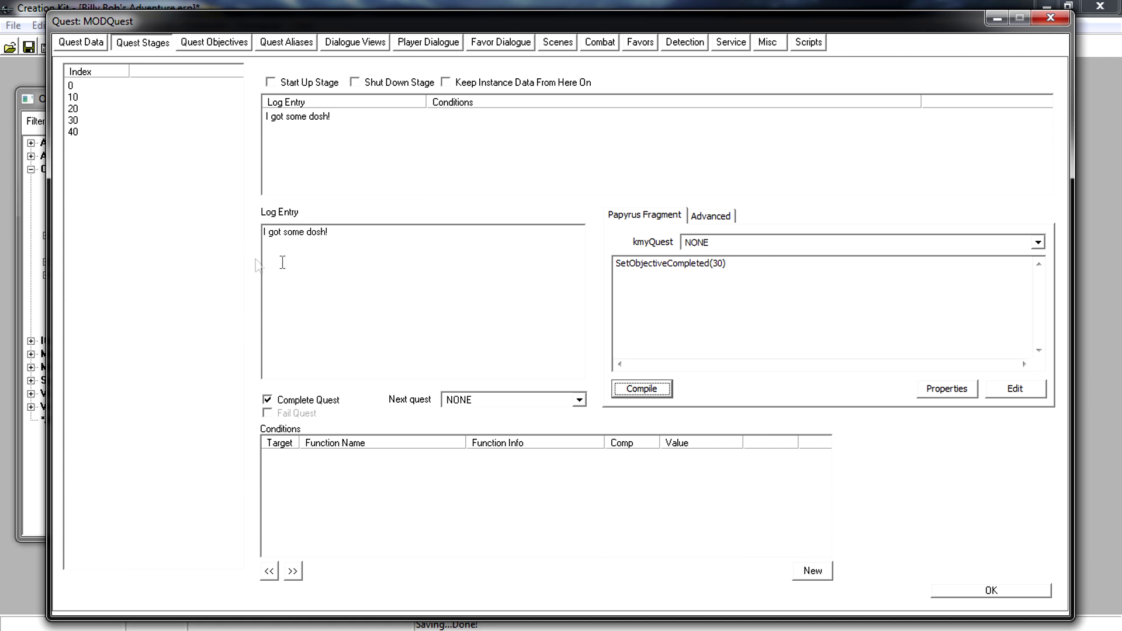
click(990, 591)
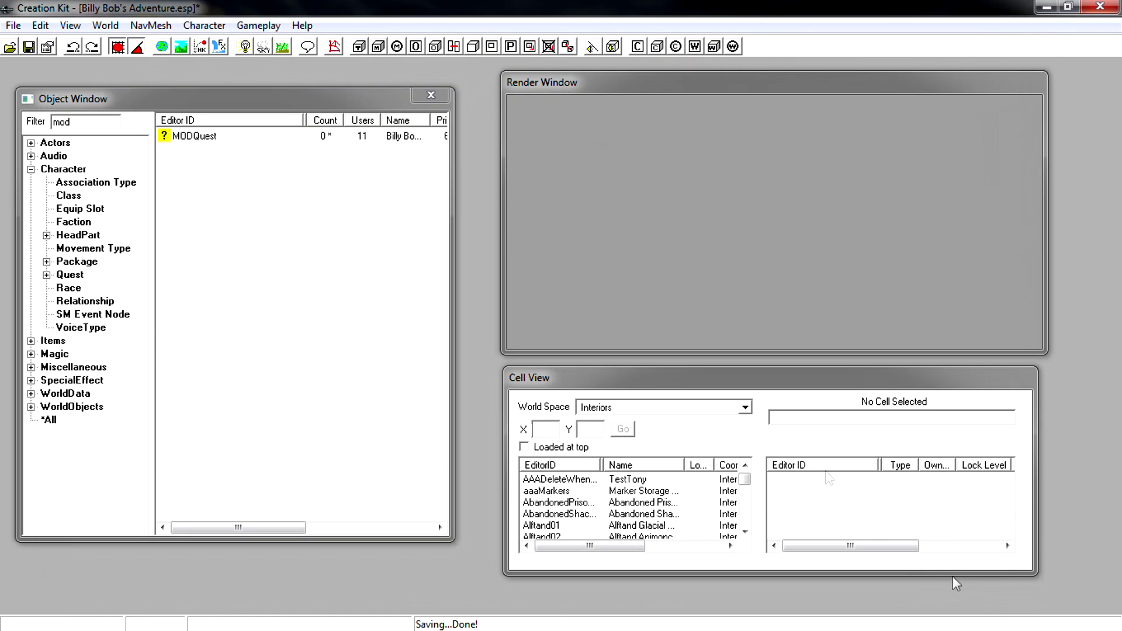
Step: Save the Billy Bob's Adventure.esp plugin
click(33, 46)
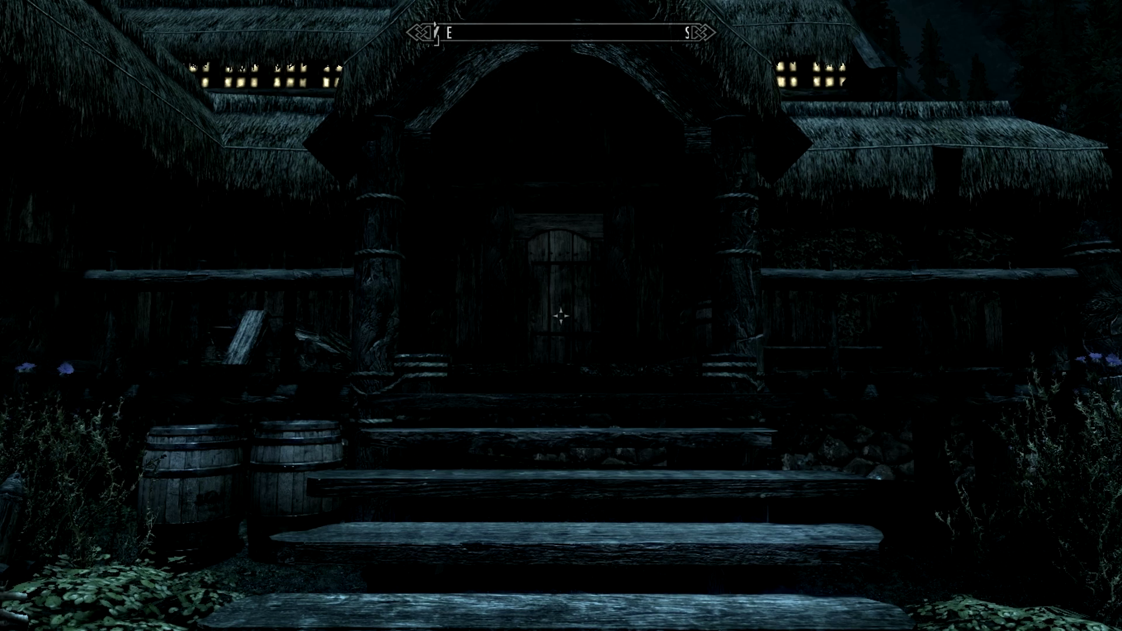
Step: Enter the Sleeping Giant Inn and walk over to Billy Bob
key(w)
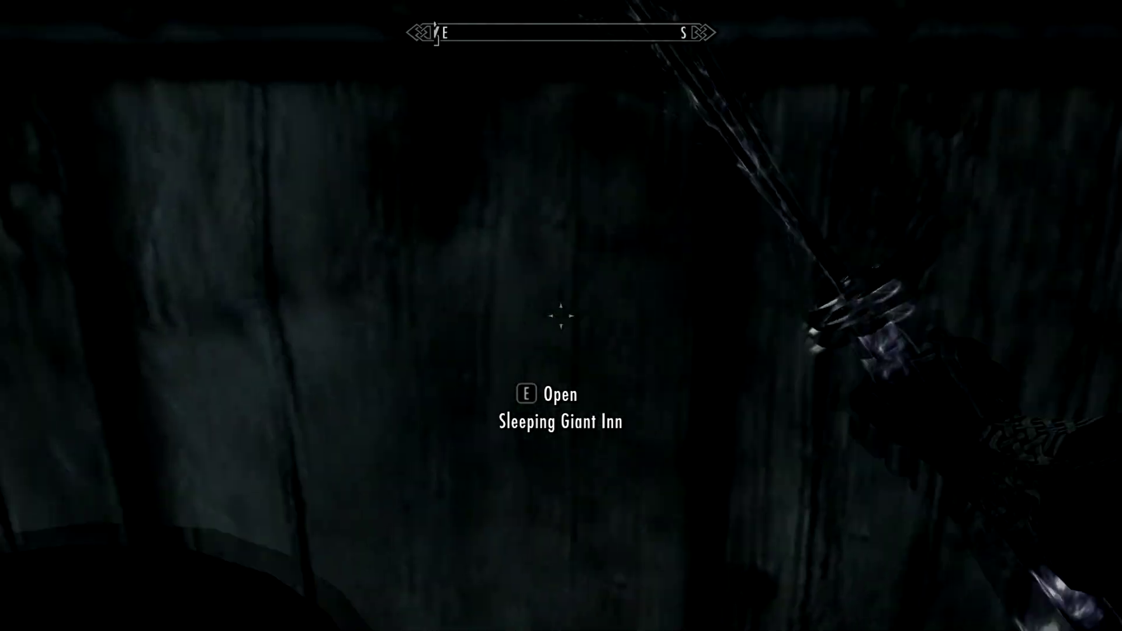
key(e)
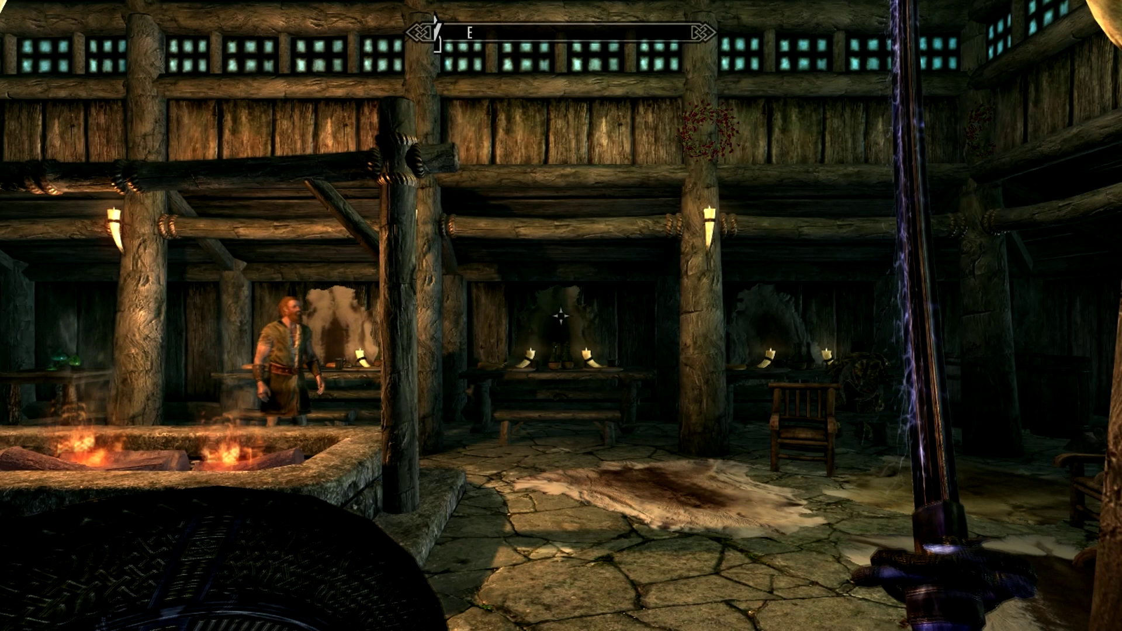
key(r)
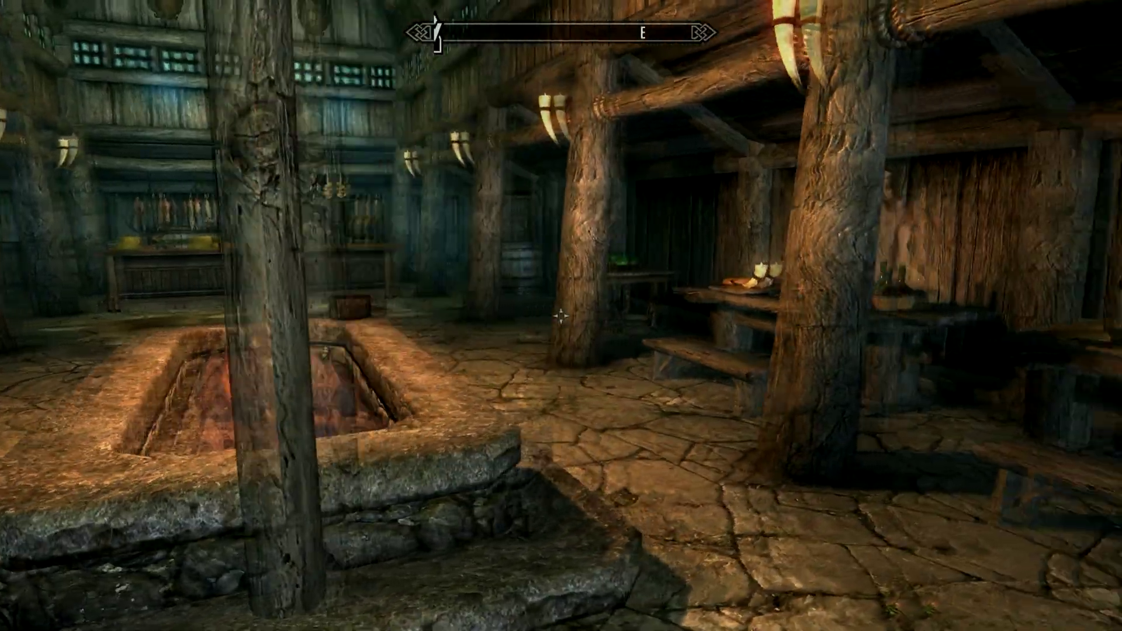
key(w)
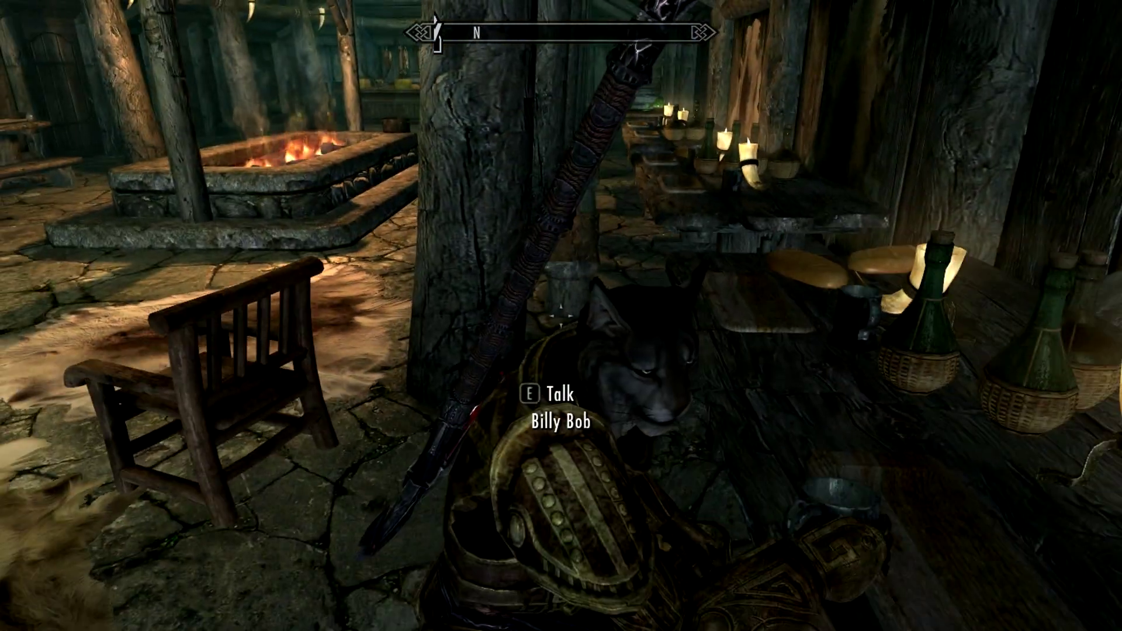
Step: Talk to Billy Bob, ask 'Do you need my badass help?', and answer 'Of course I can!'
key(e)
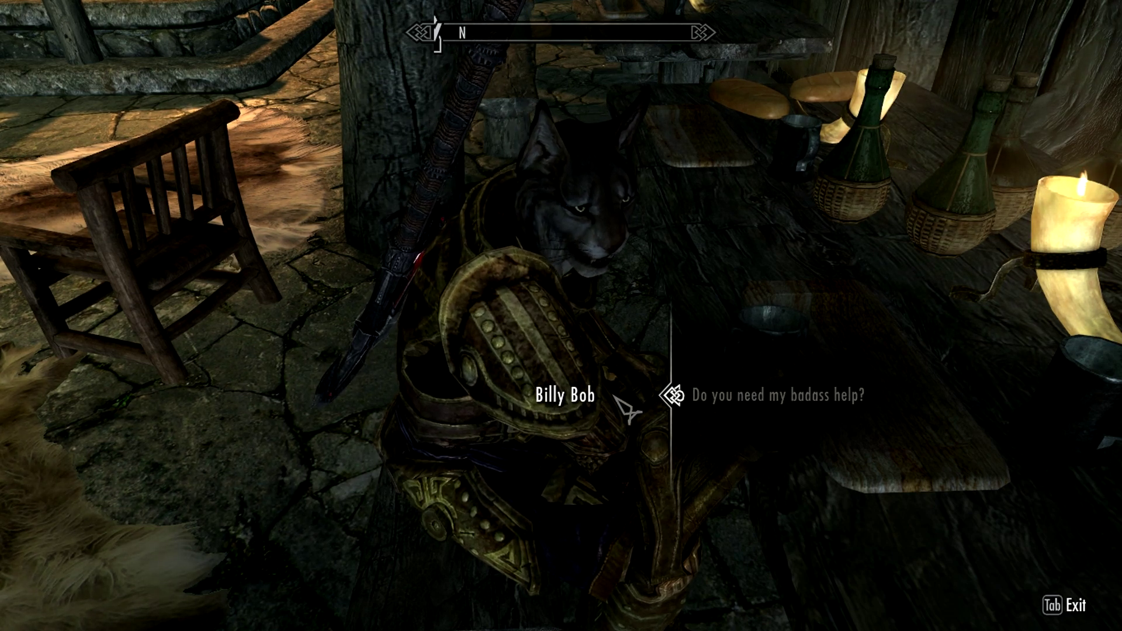
key(e)
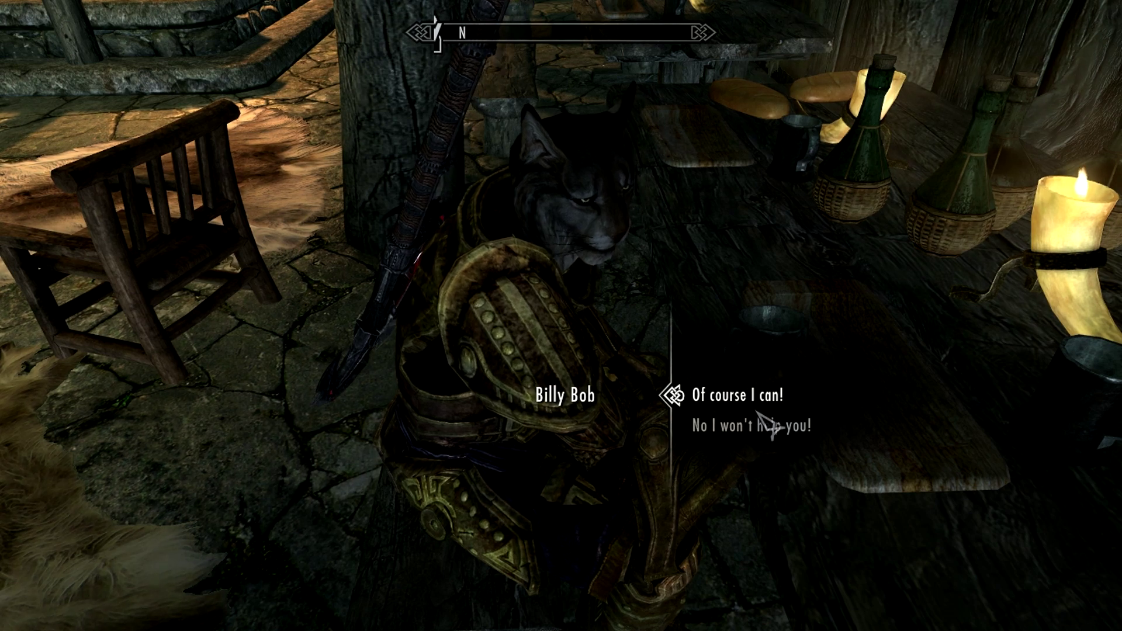
click(736, 399)
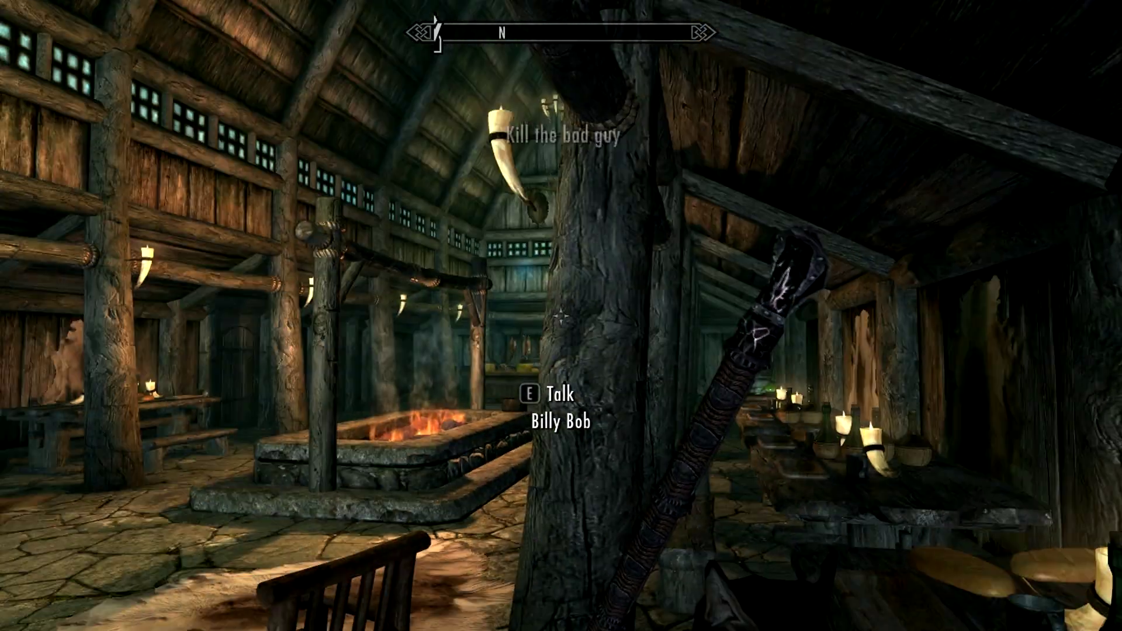
Step: Check the journal's Quests list shows Billy Bob's Adventure with 'Kill the bad guy', then resume play
key(f)
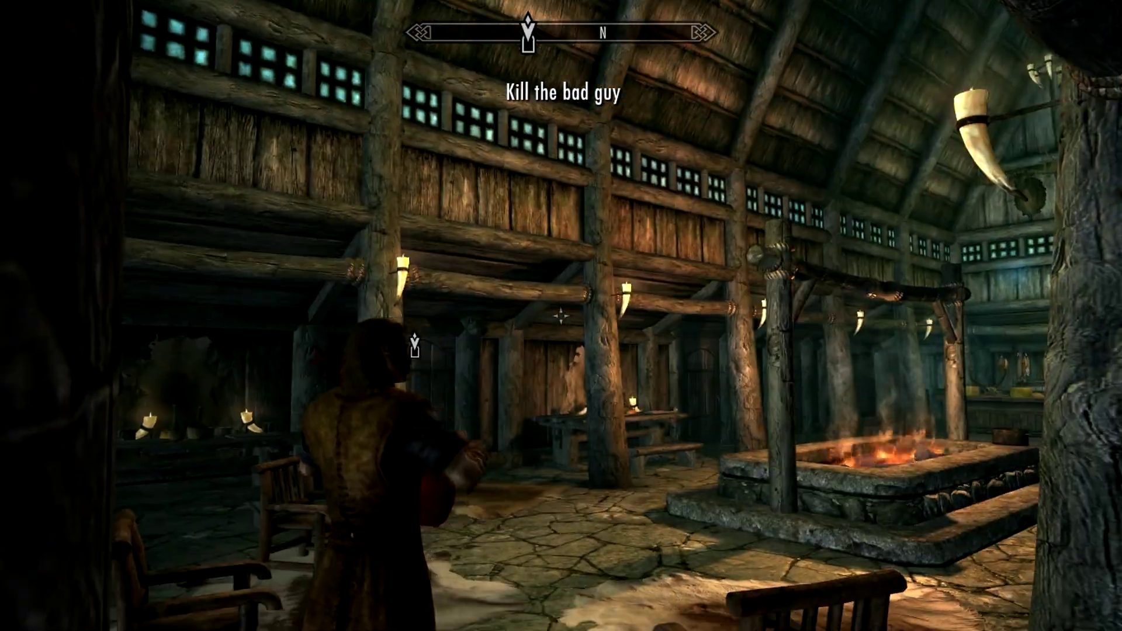
key(f)
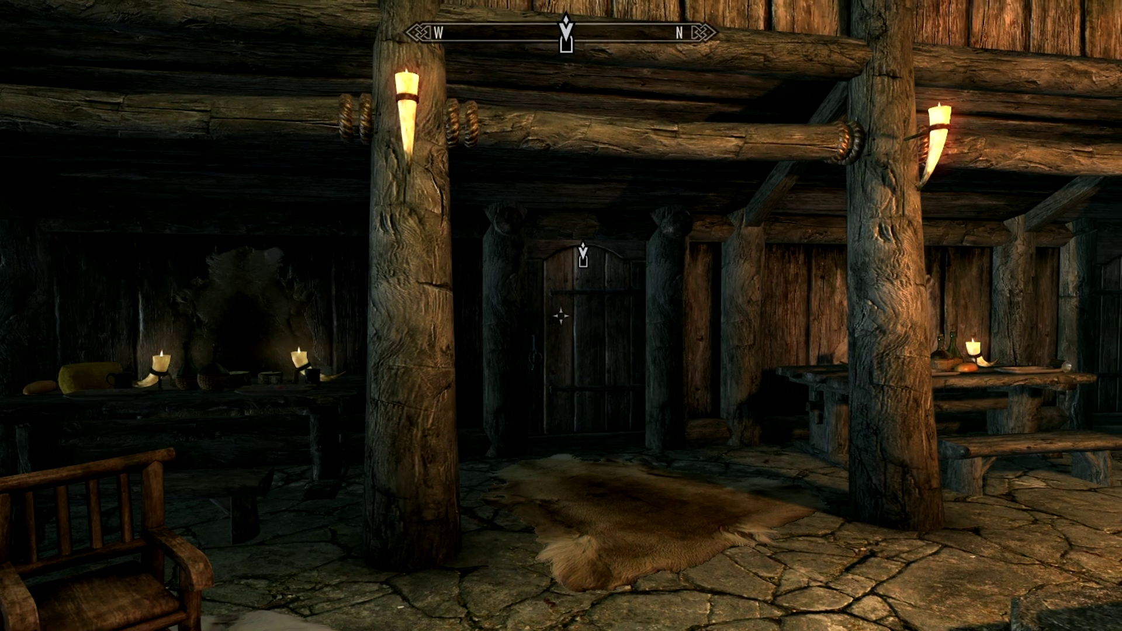
key(Escape)
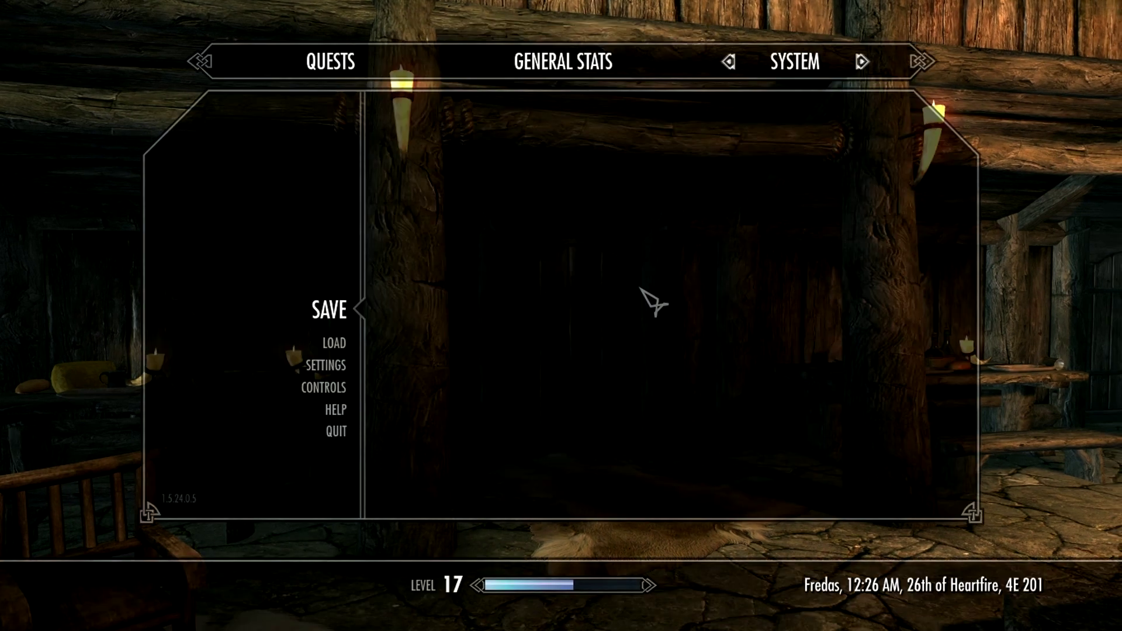
click(336, 65)
mouse_move(381, 370)
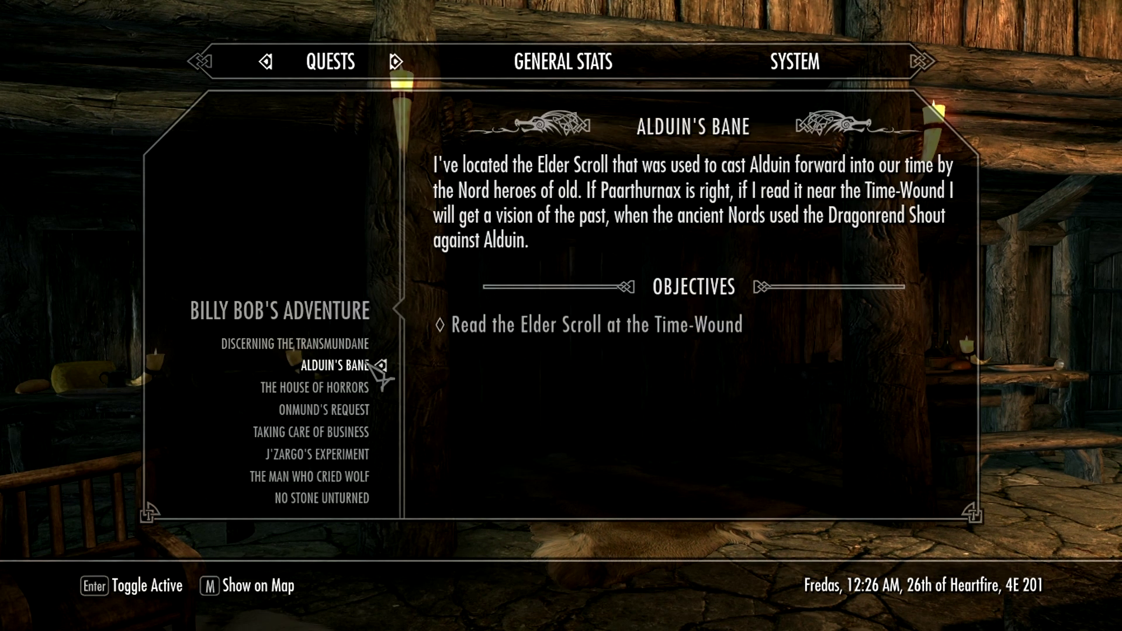
mouse_move(349, 321)
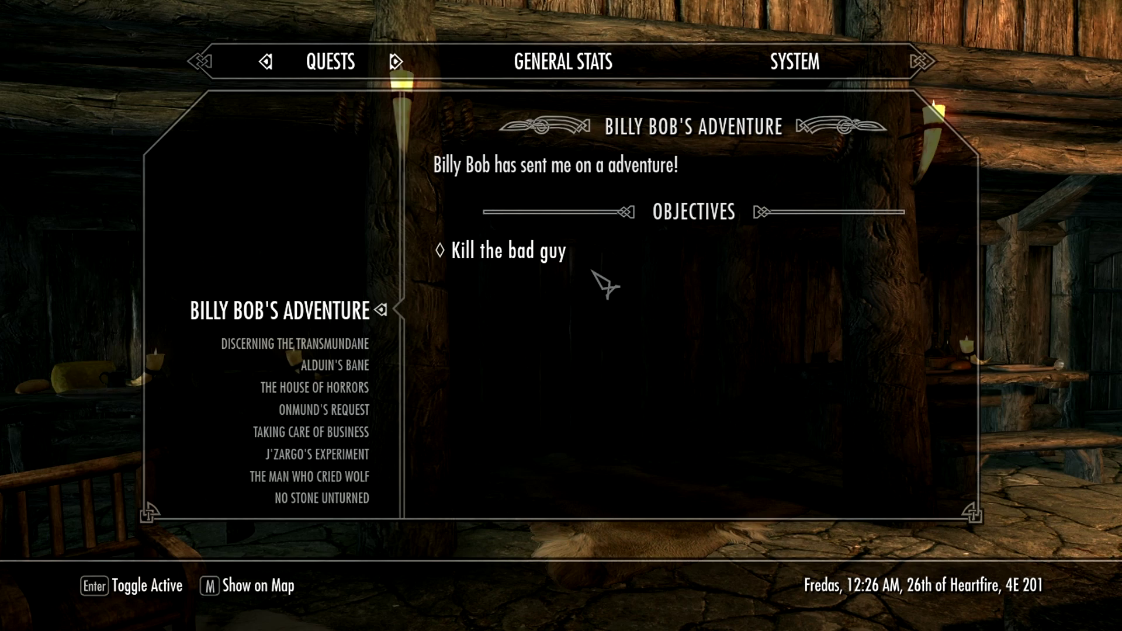
key(Escape)
Step: Attempt fast travel to Whiterun from the world map
key(w)
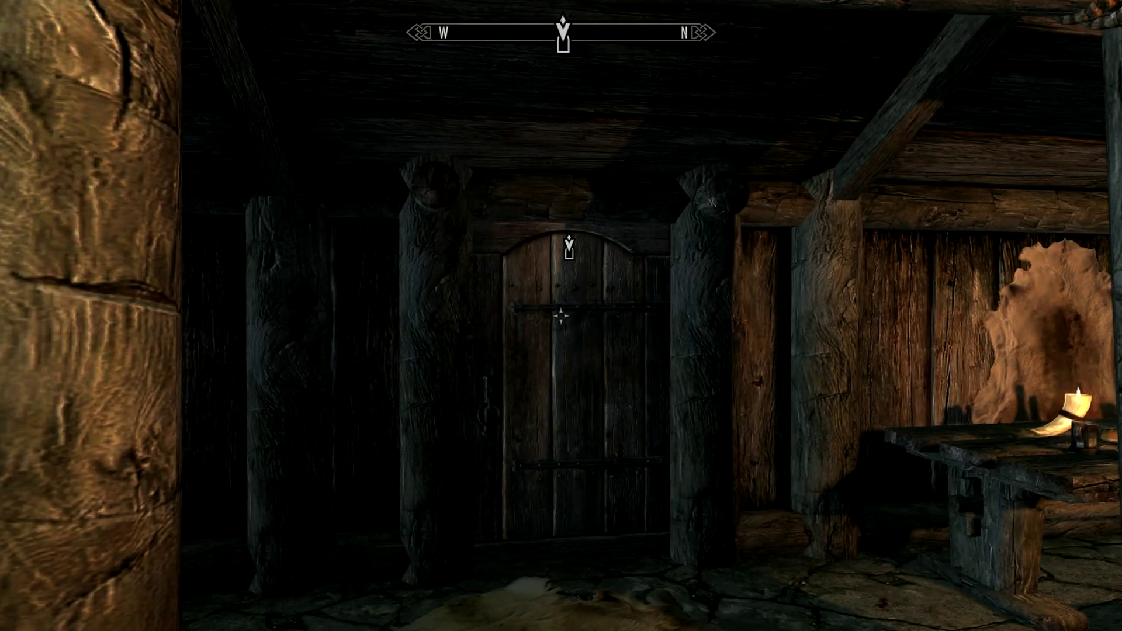
key(s)
key(Escape)
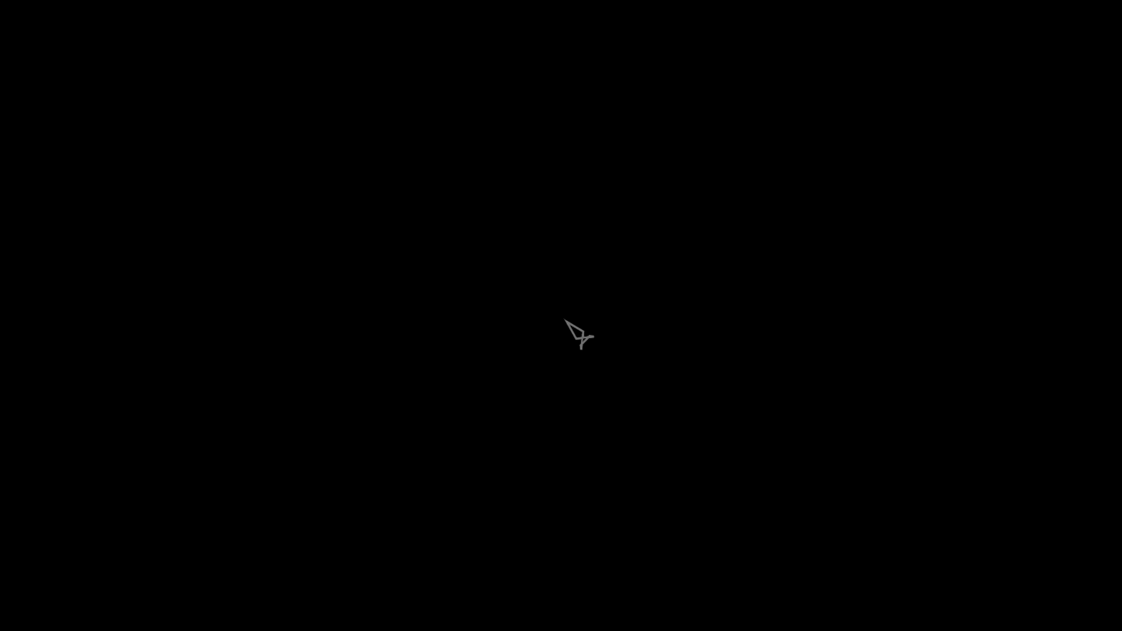
key(l)
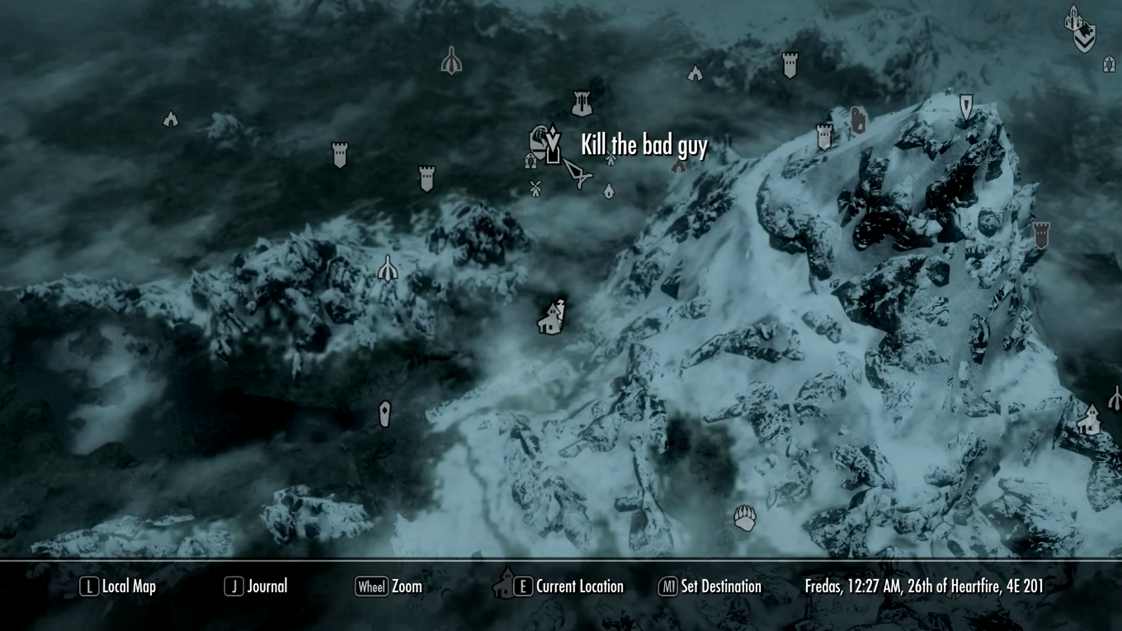
click(543, 143)
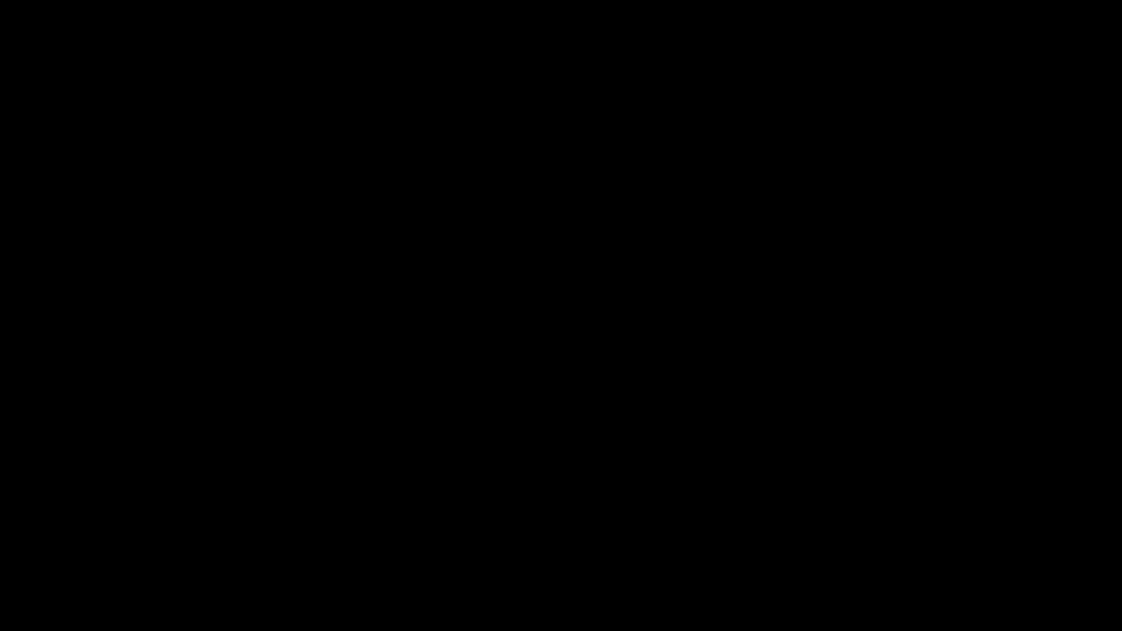
Step: Teleport to Whiterun with the console command coc whiterunorigin
key(grave)
text(coc)
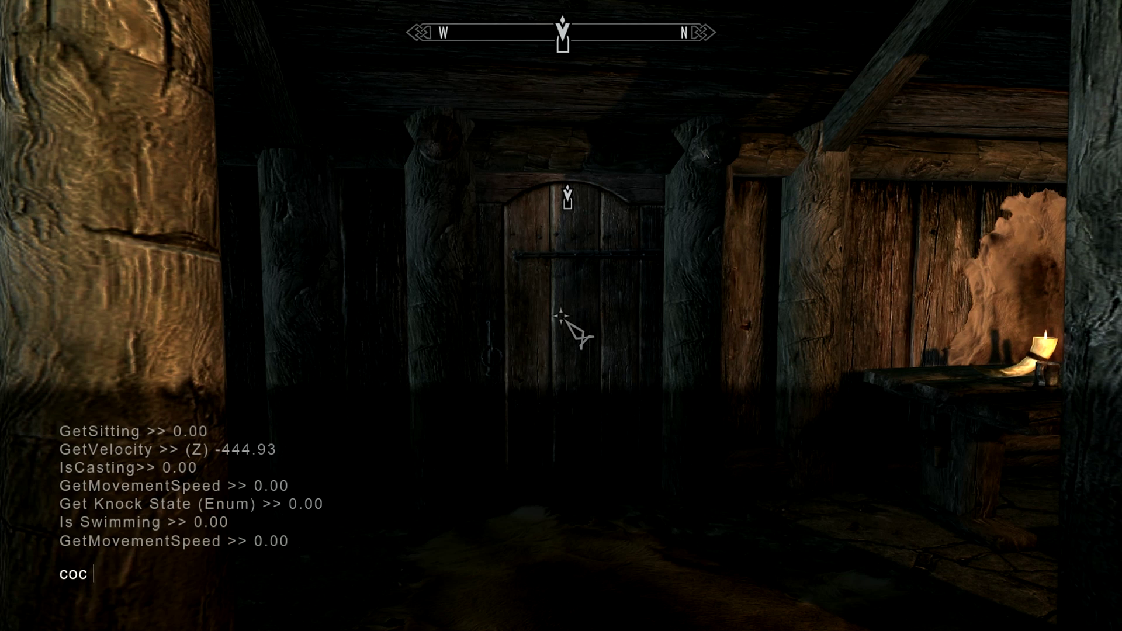
text( whiterunh)
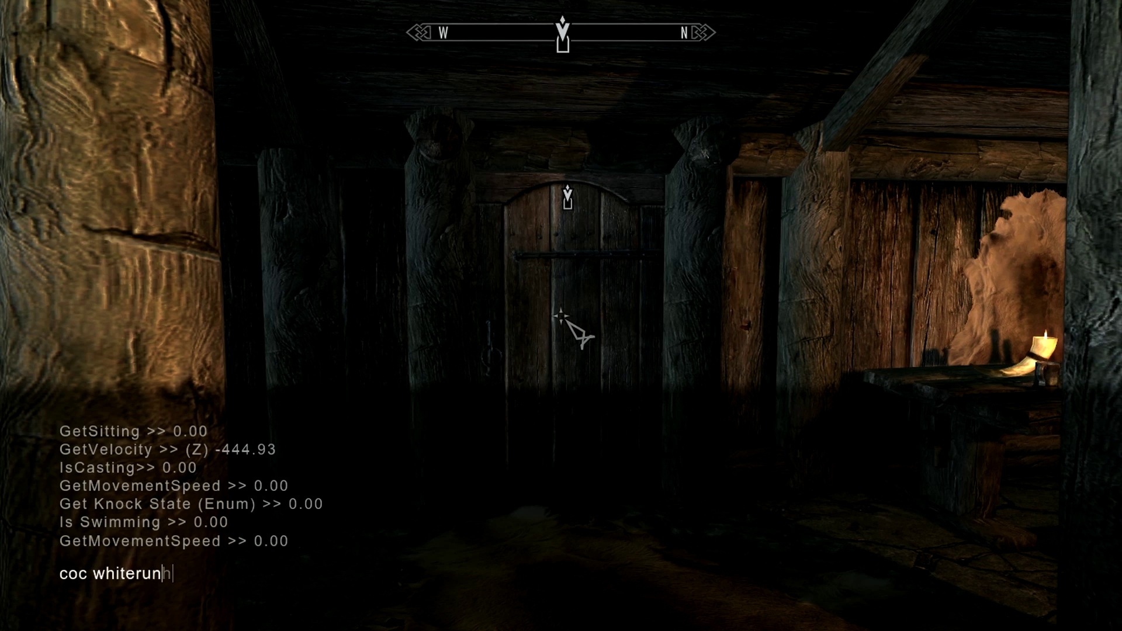
text(origin)
key(Return)
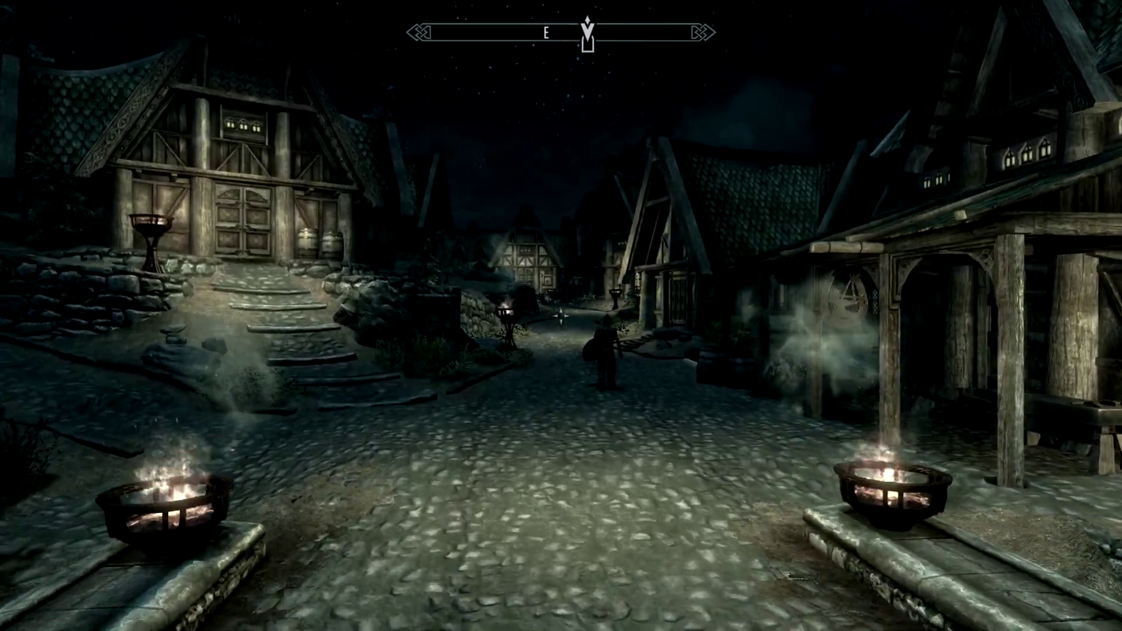
Step: Walk to Breezehome's door with sword and shield drawn, stopping at the Open Breezehome prompt
key(w)
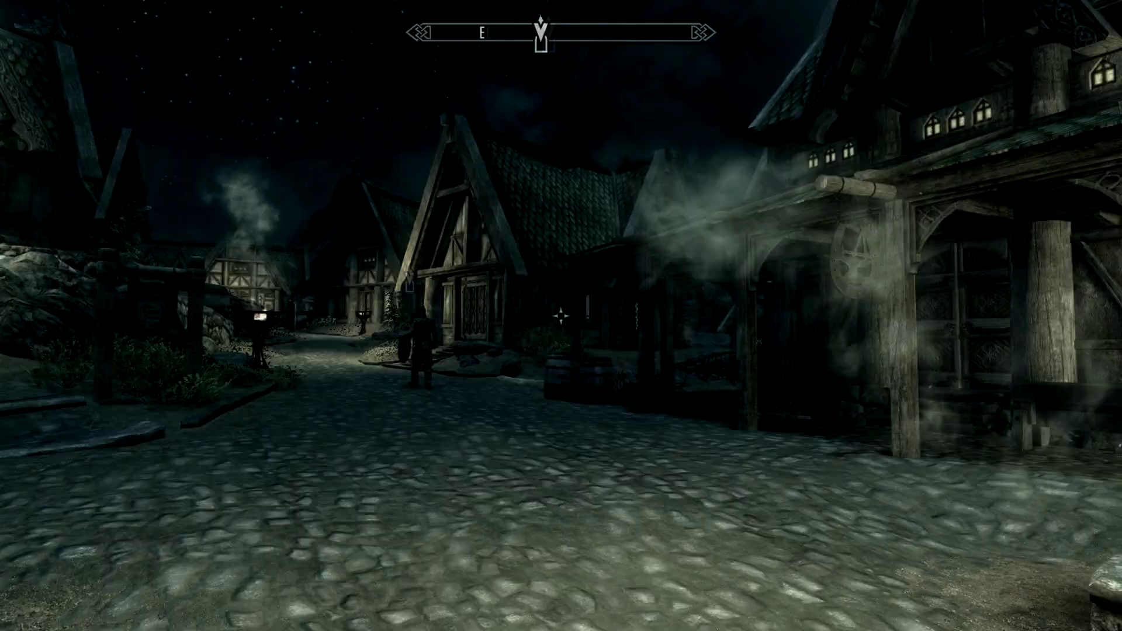
key(w)
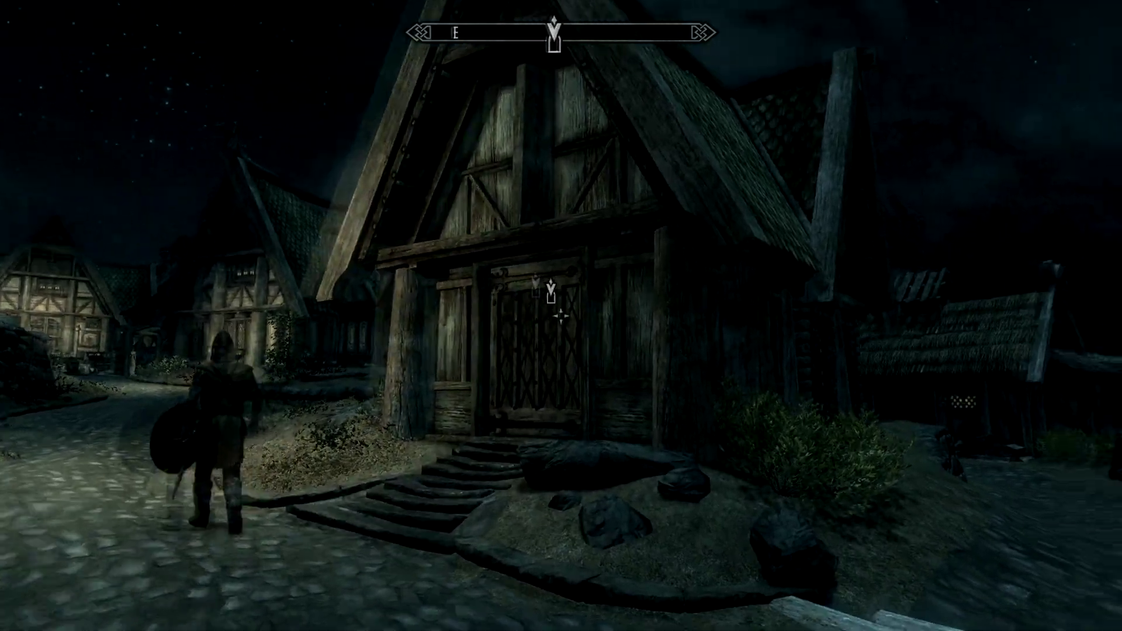
key(w)
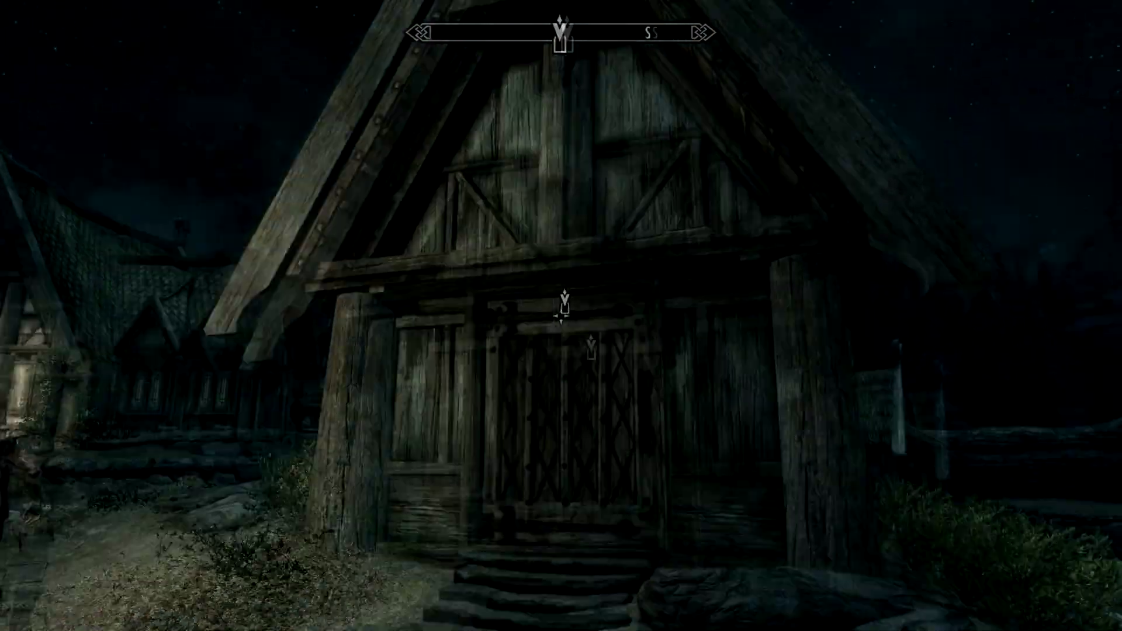
key(w)
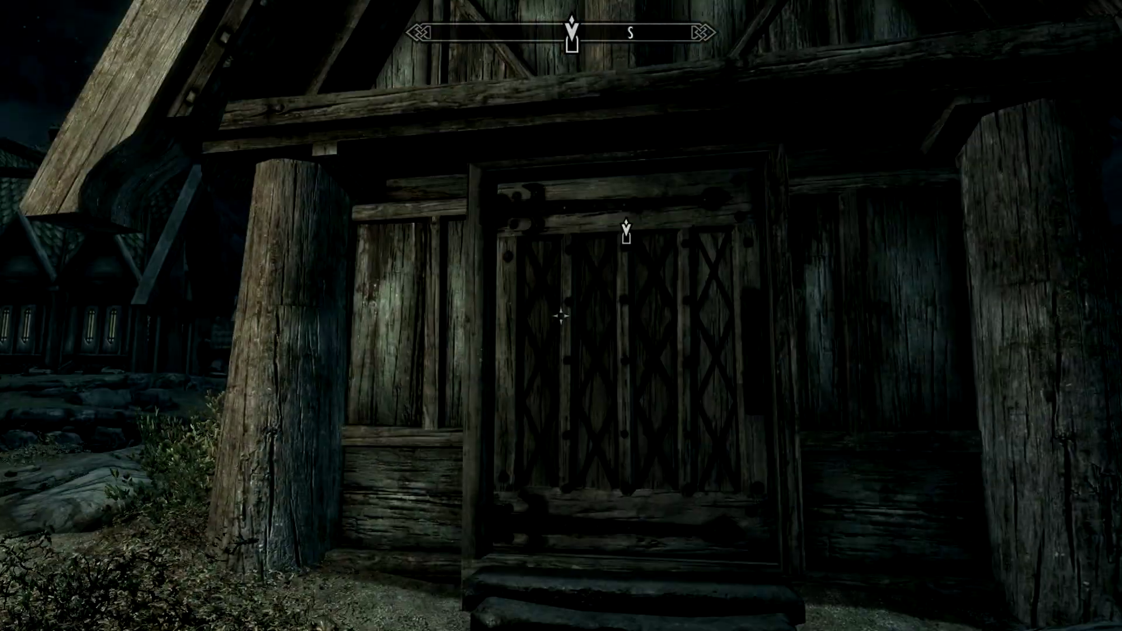
key(w)
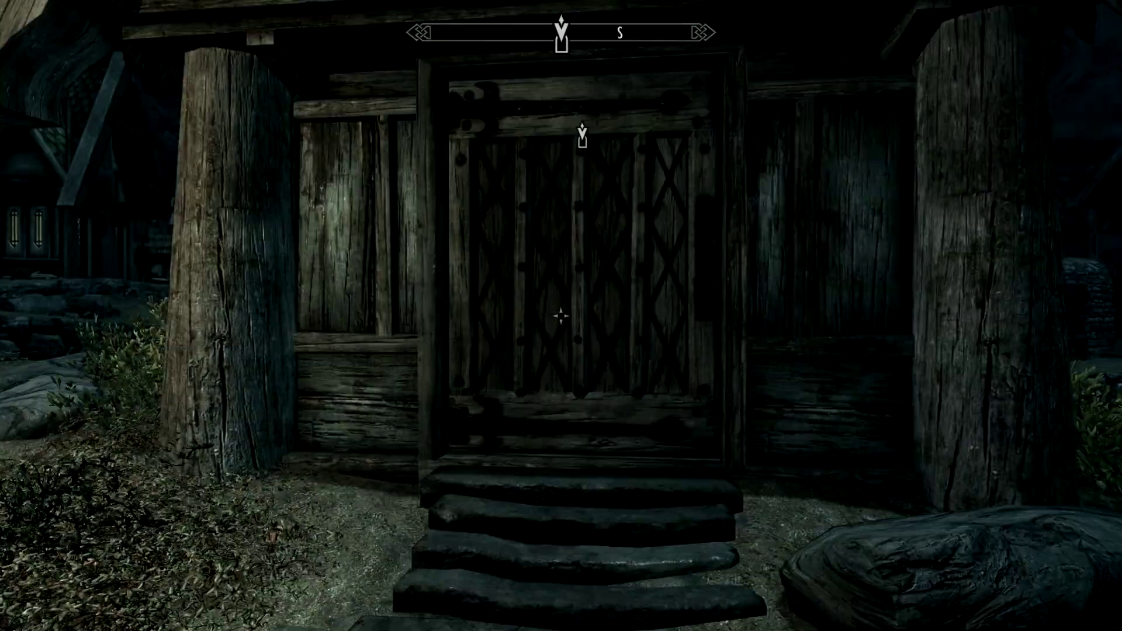
key(r)
key(s)
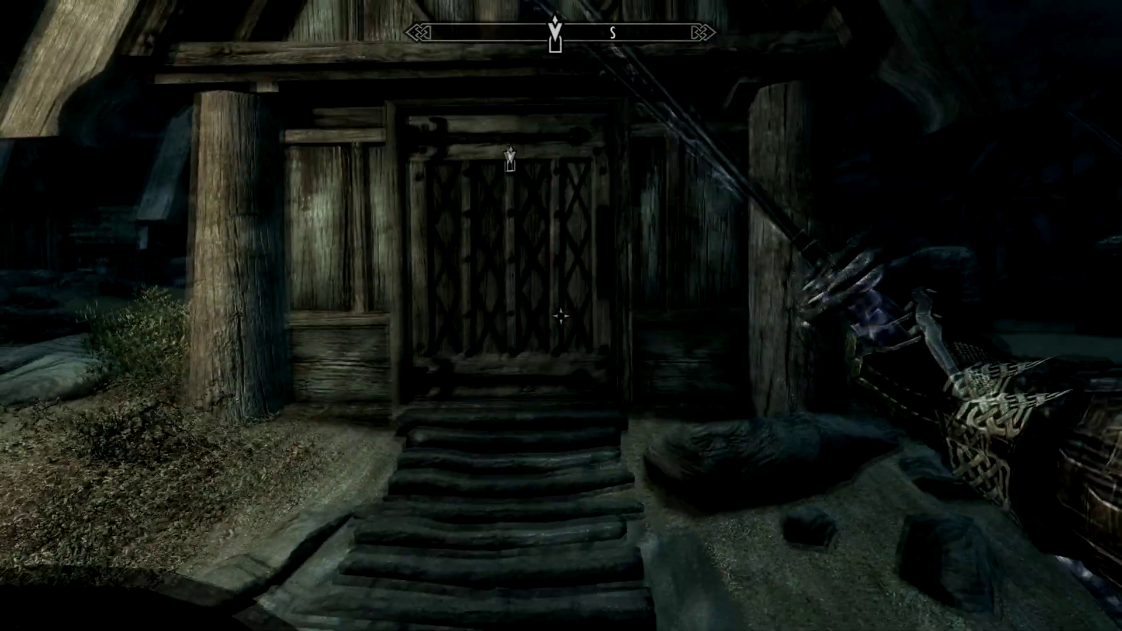
key(w)
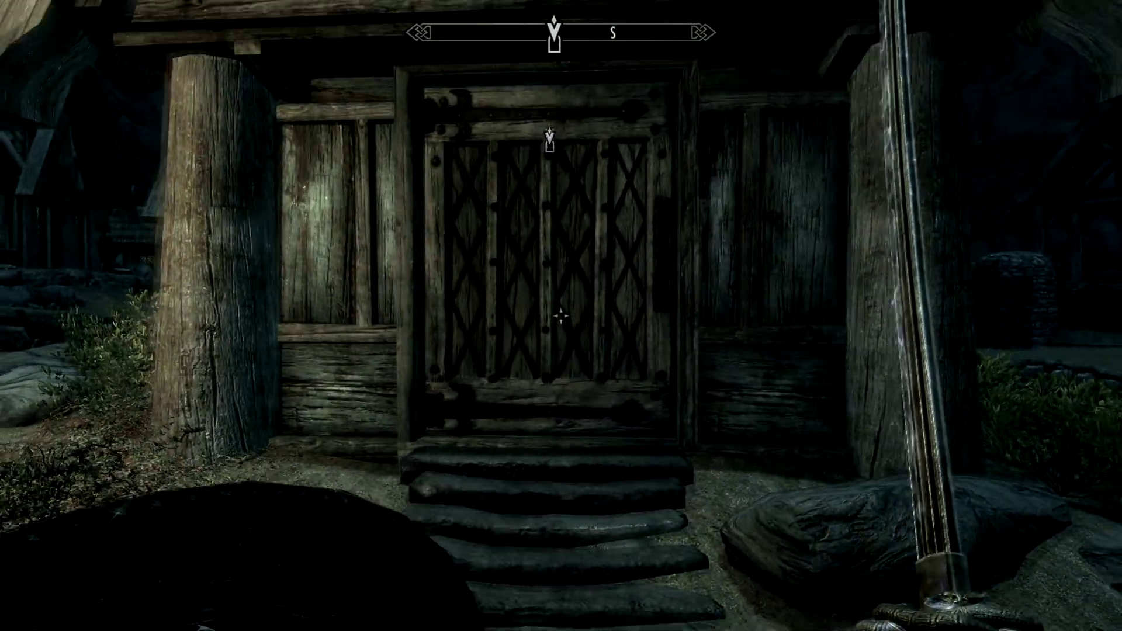
key(s)
key(w)
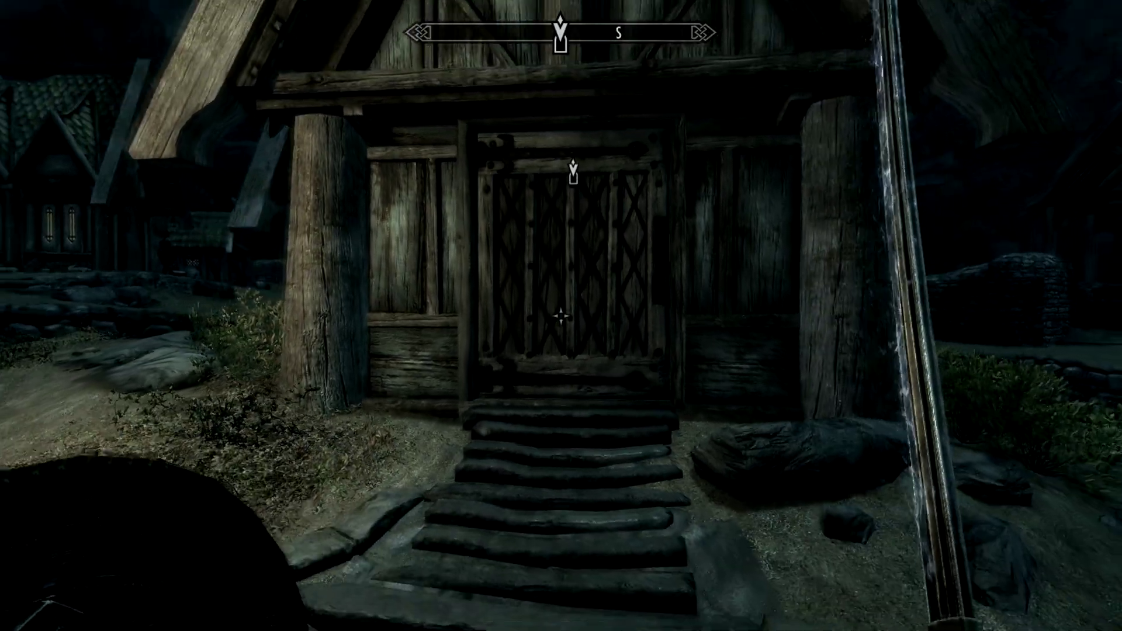
key(s)
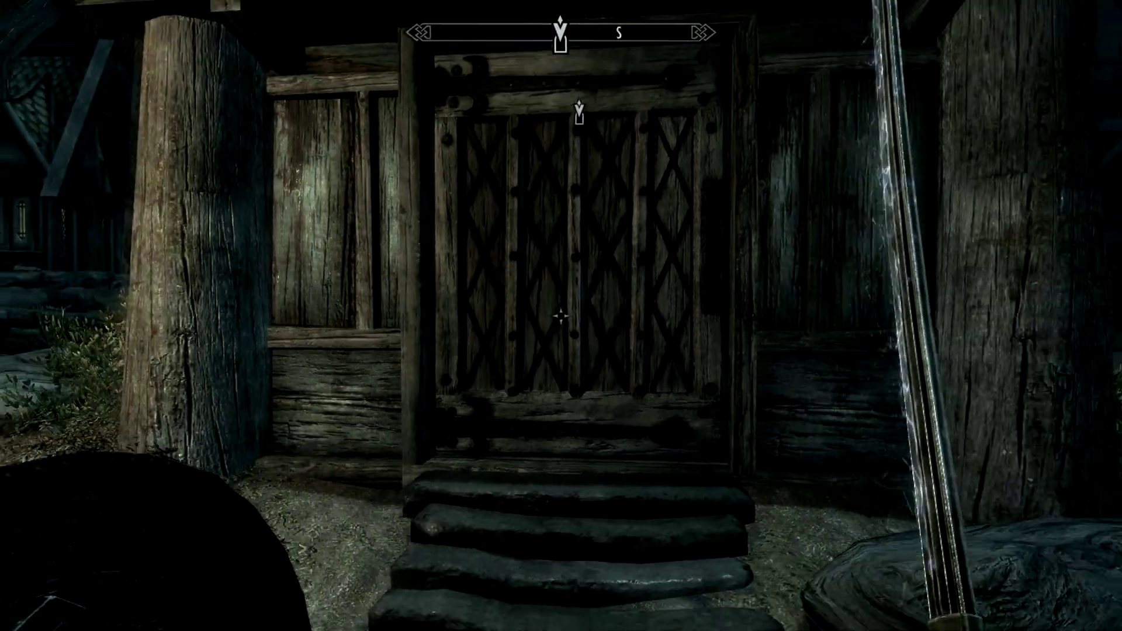
key(w)
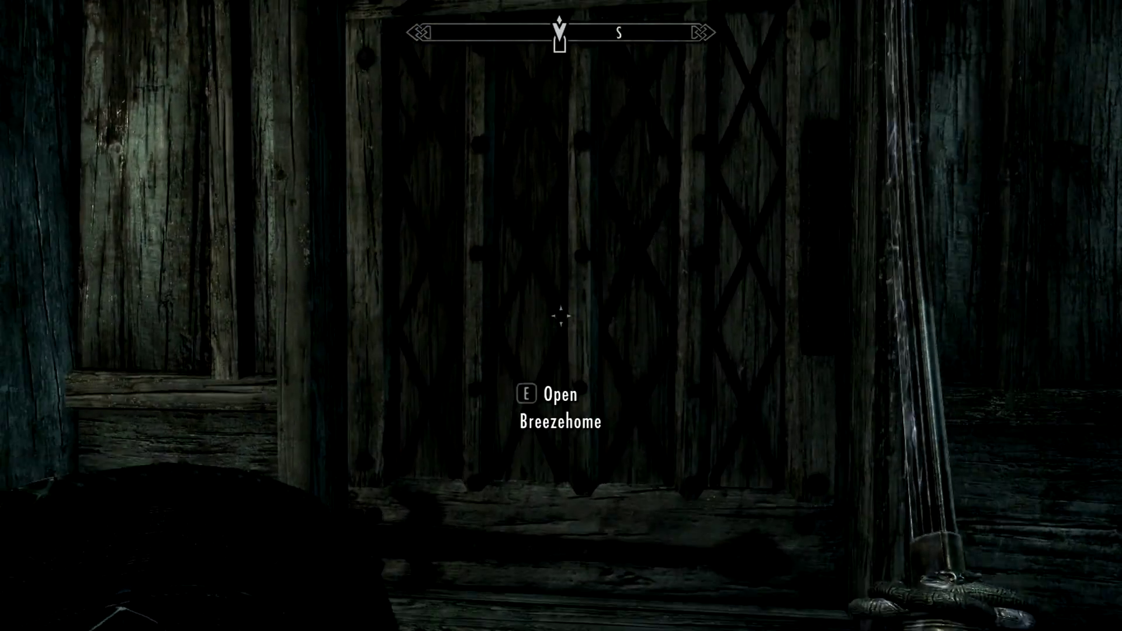
key(s)
key(w)
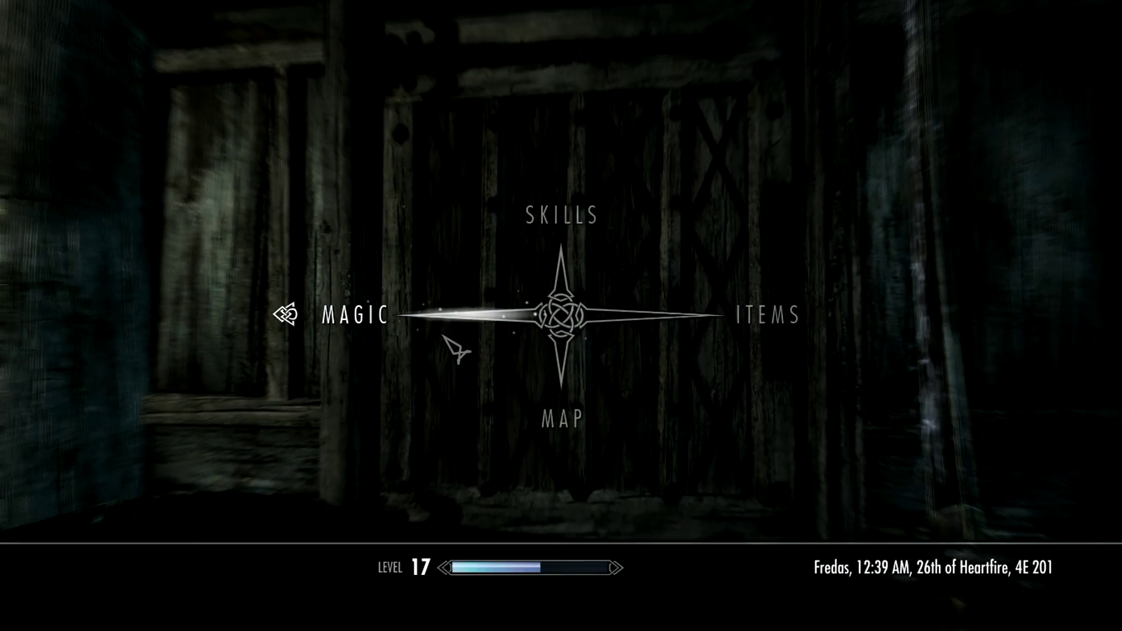
Step: Ready the Fire Breath shout from the Magic menu's Shouts list and face Breezehome's front door
click(444, 337)
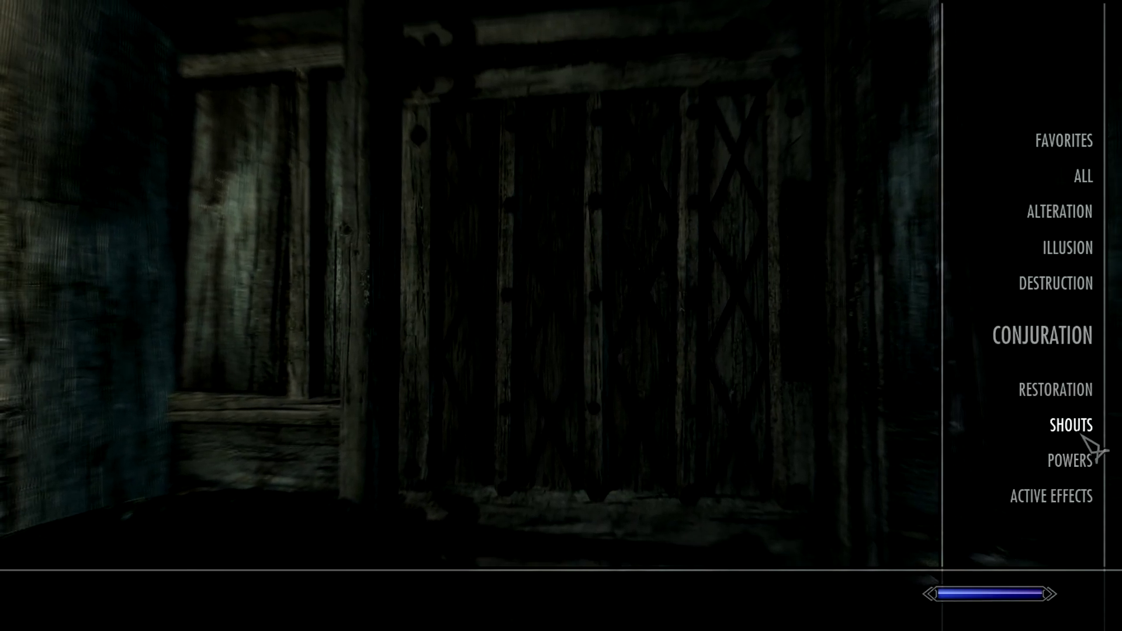
click(1083, 437)
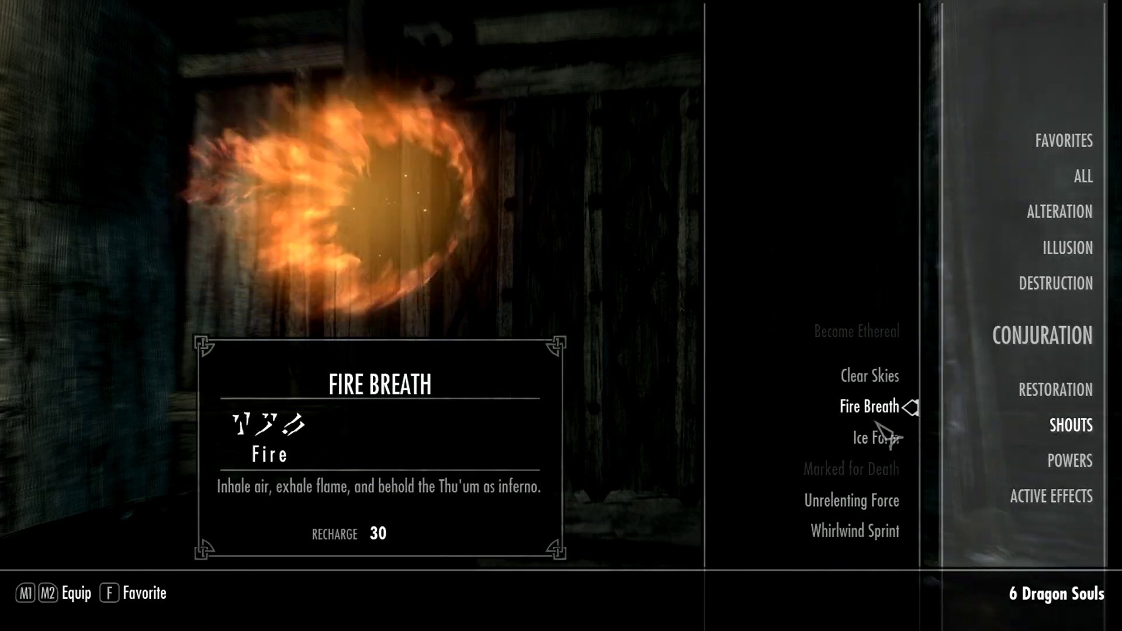
key(Tab)
key(s)
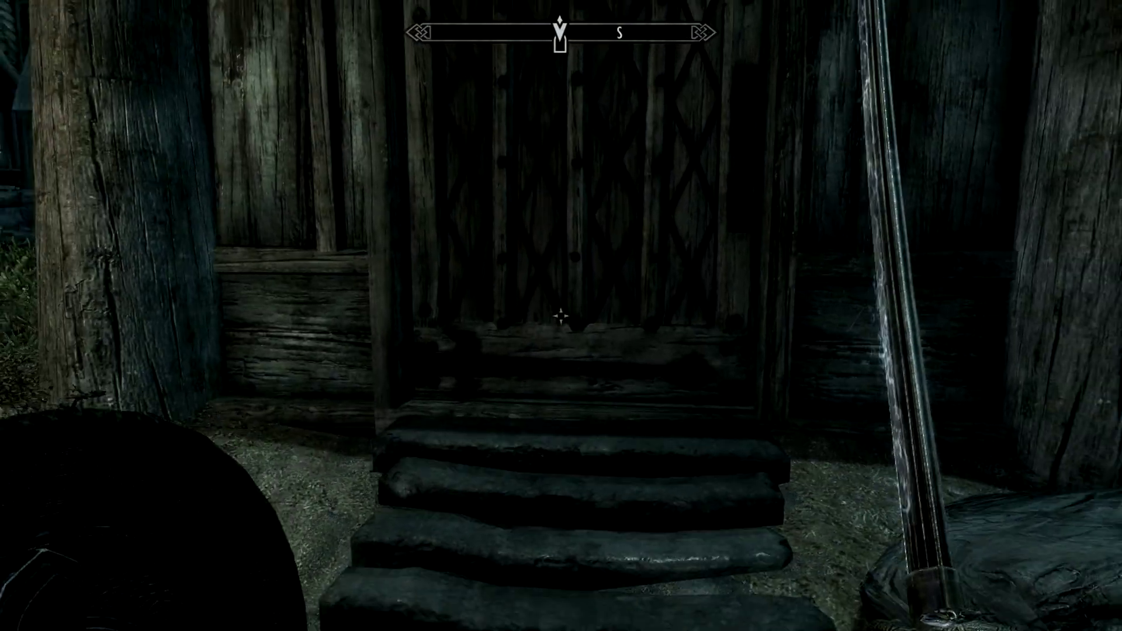
key(w)
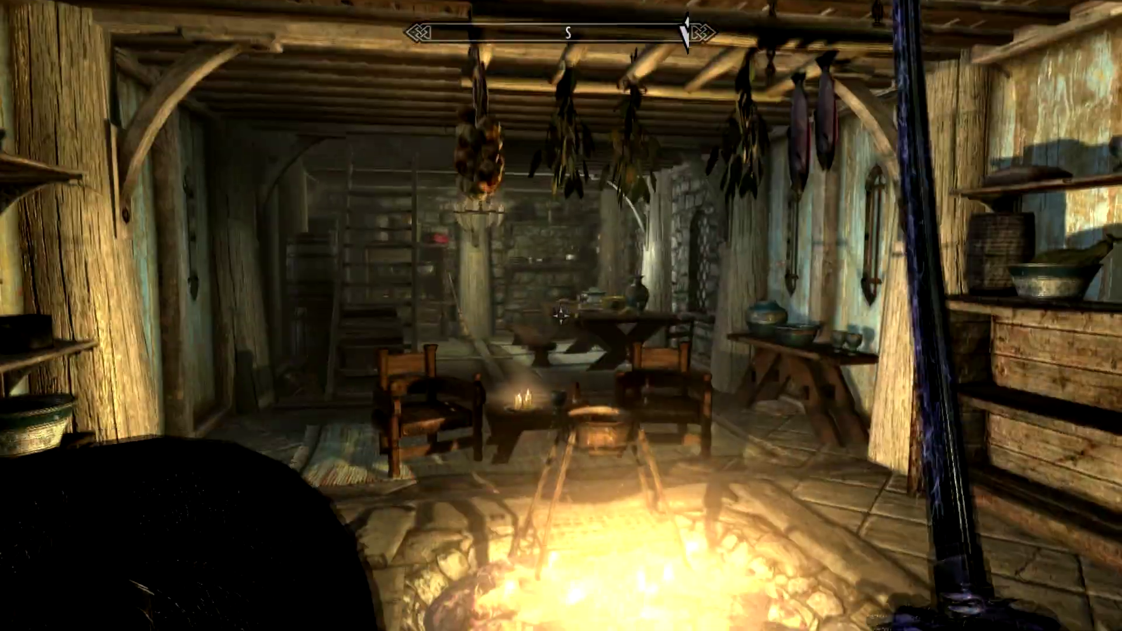
Step: Turn toward the Badass enemy by the cupboard, burn it dead with Fire Breath, then open the System menu
key(w)
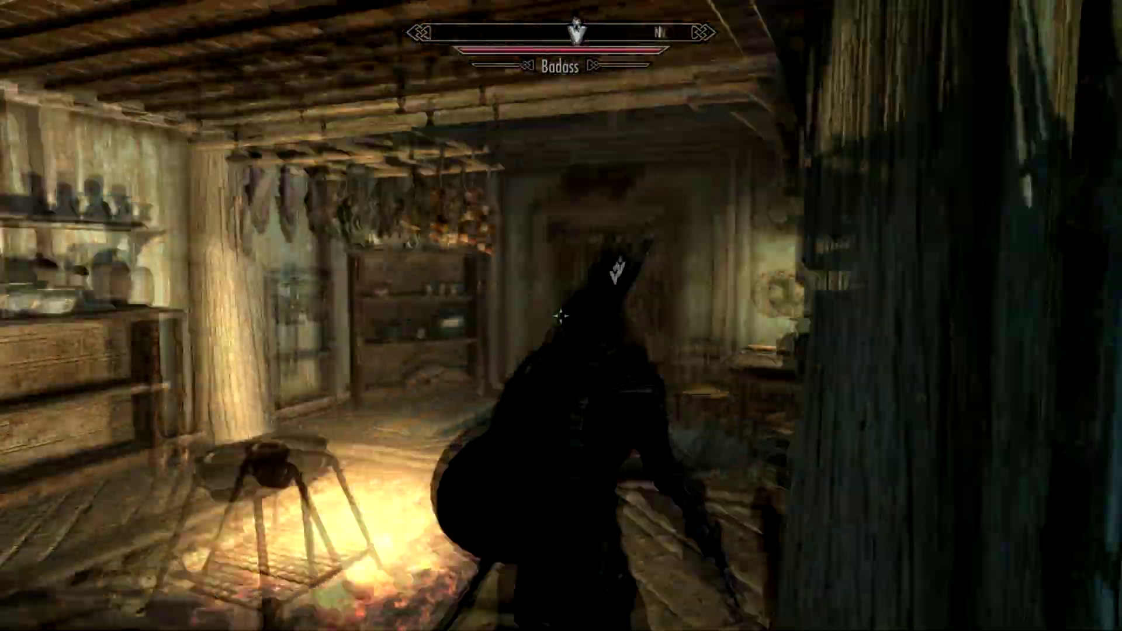
key(w)
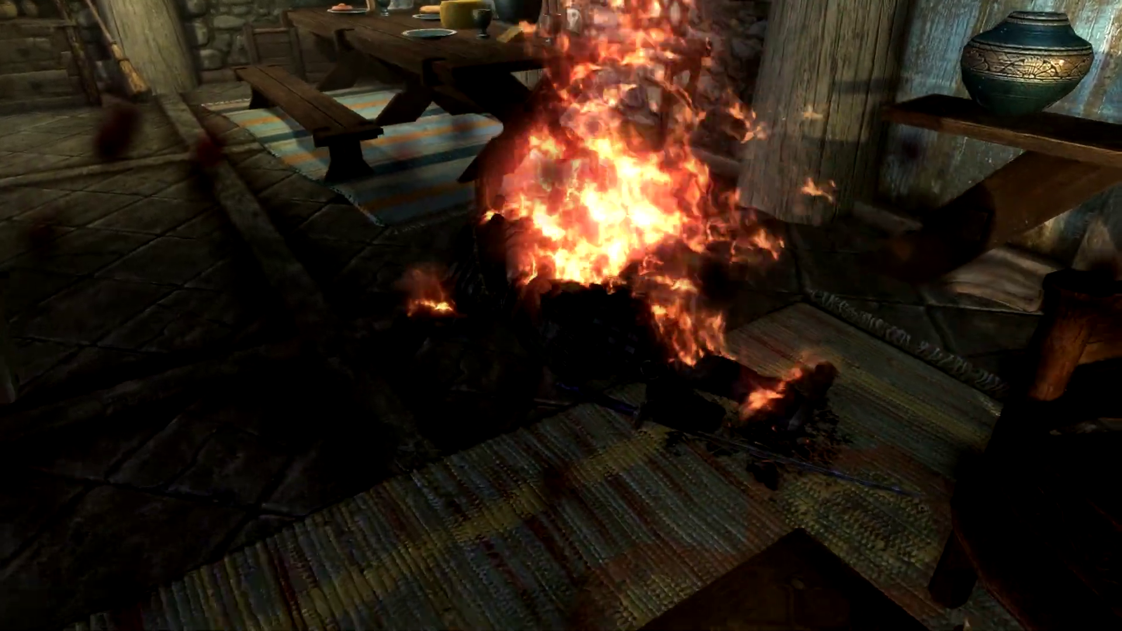
key(Escape)
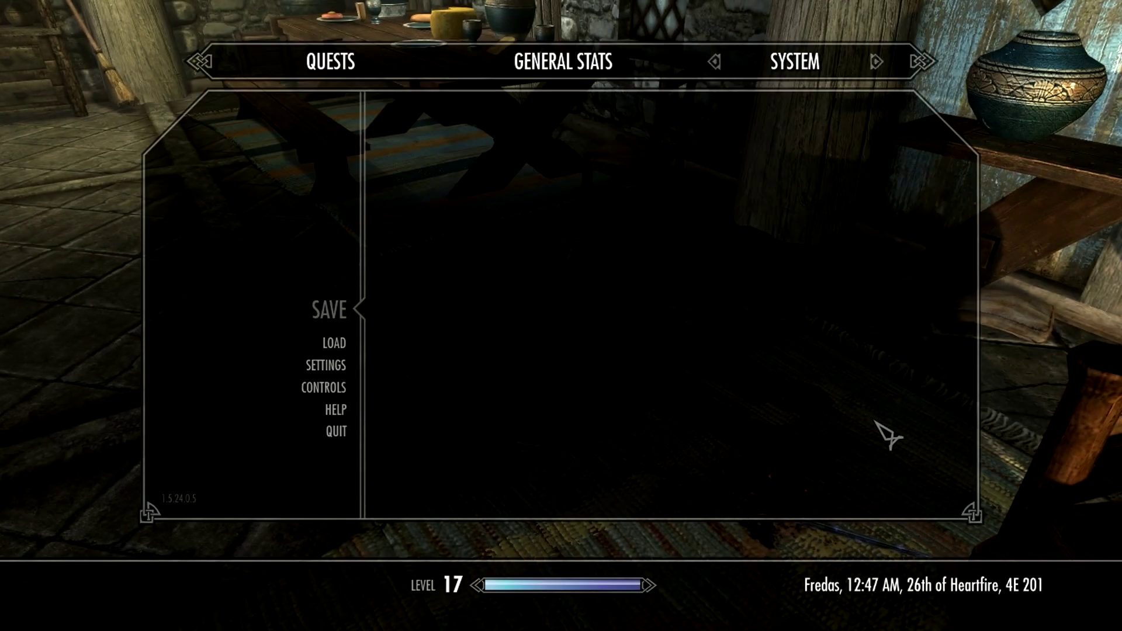